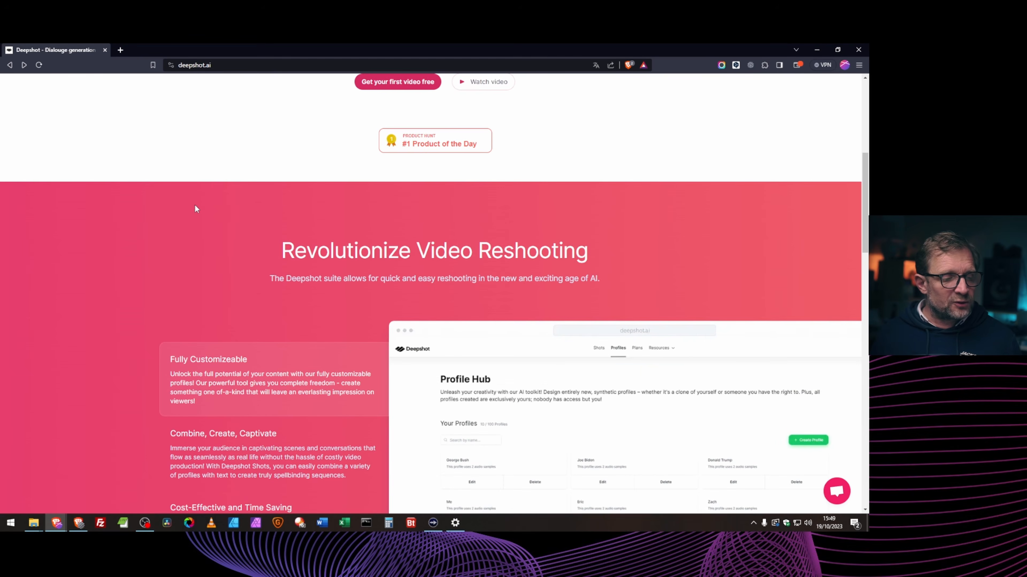
Read through the Deepshot homepage's feature and workflow sections and start signing up for an account
{"action": "scroll", "coordinate": [168, 211], "scroll_direction": "down", "scroll_amount": 2}
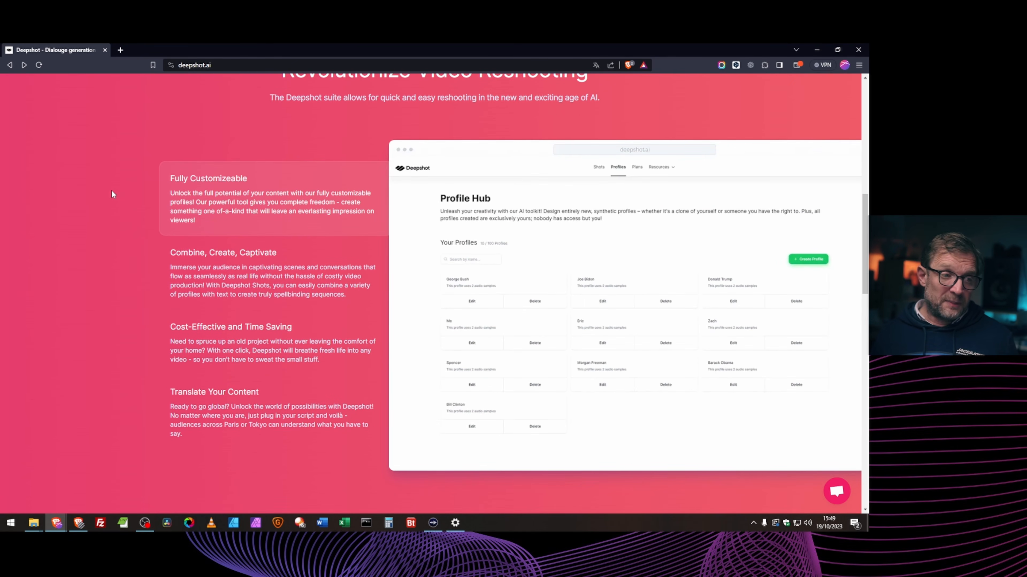
{"action": "scroll", "coordinate": [106, 267], "scroll_direction": "down", "scroll_amount": 2}
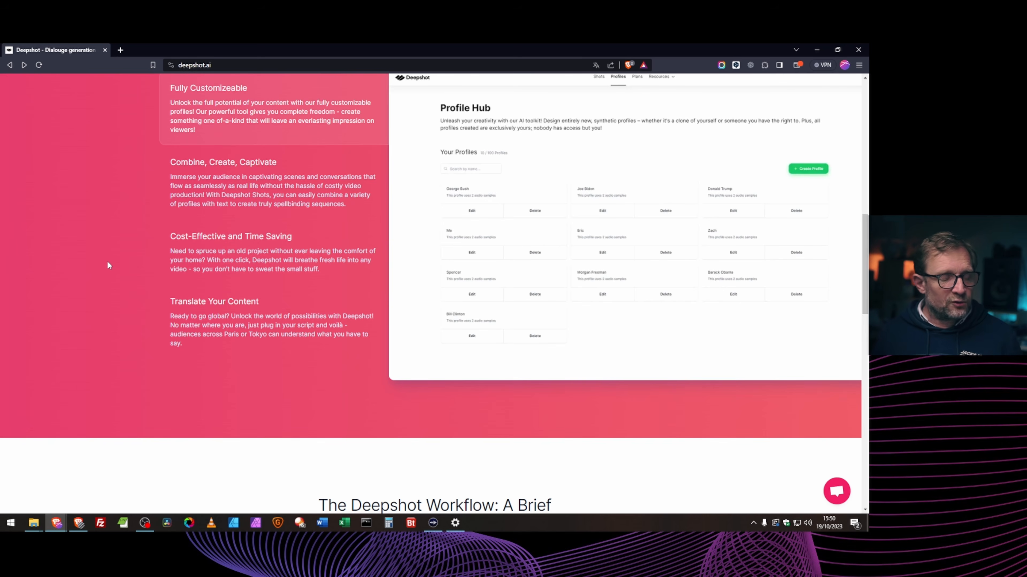
{"action": "scroll", "coordinate": [108, 267], "scroll_direction": "down", "scroll_amount": 2}
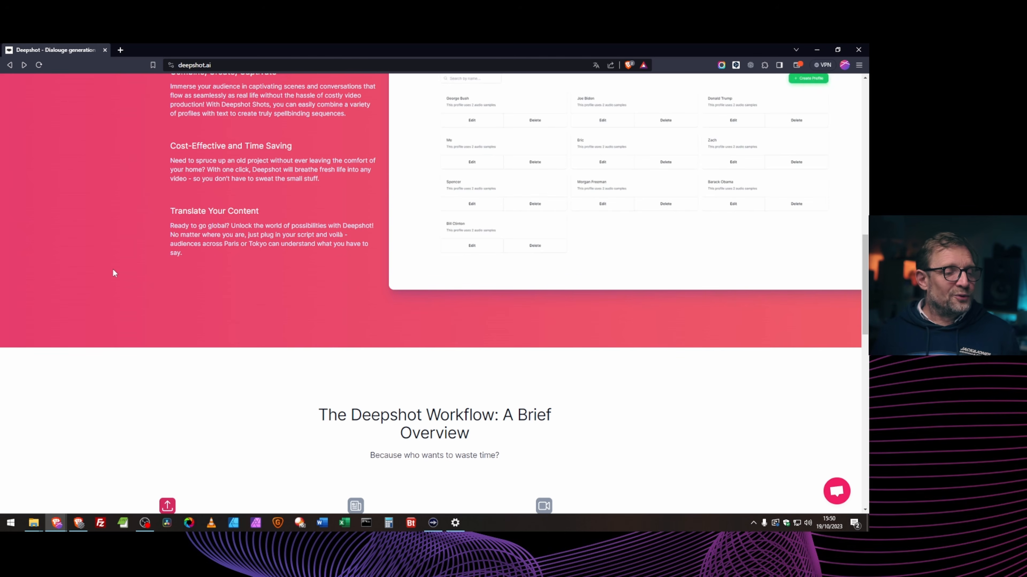
{"action": "scroll", "coordinate": [200, 295], "scroll_direction": "down", "scroll_amount": 5}
{"action": "scroll", "coordinate": [106, 307], "scroll_direction": "down", "scroll_amount": 10}
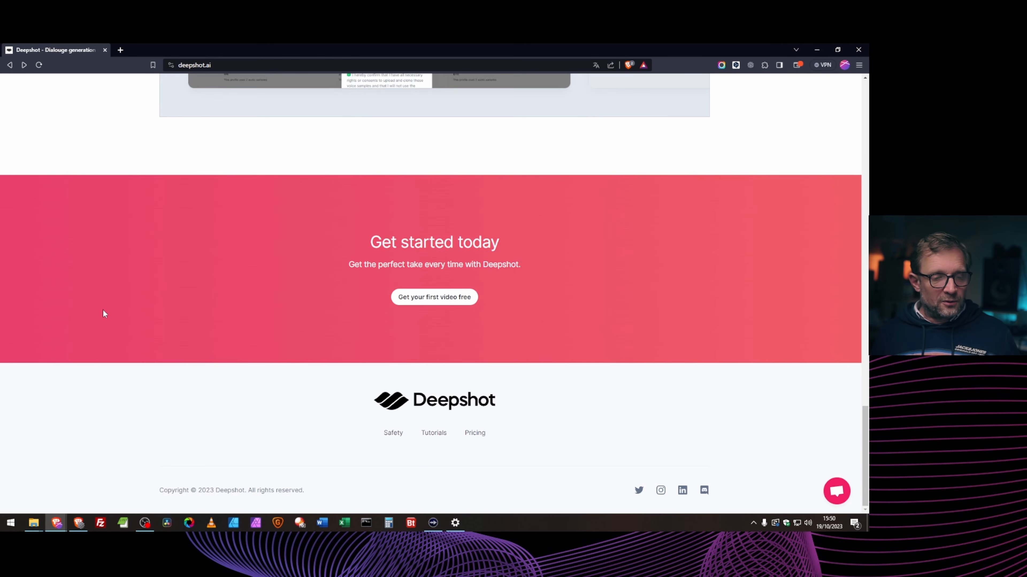
{"action": "scroll", "coordinate": [450, 378], "scroll_direction": "up", "scroll_amount": 15}
{"action": "scroll", "coordinate": [626, 387], "scroll_direction": "up", "scroll_amount": 6}
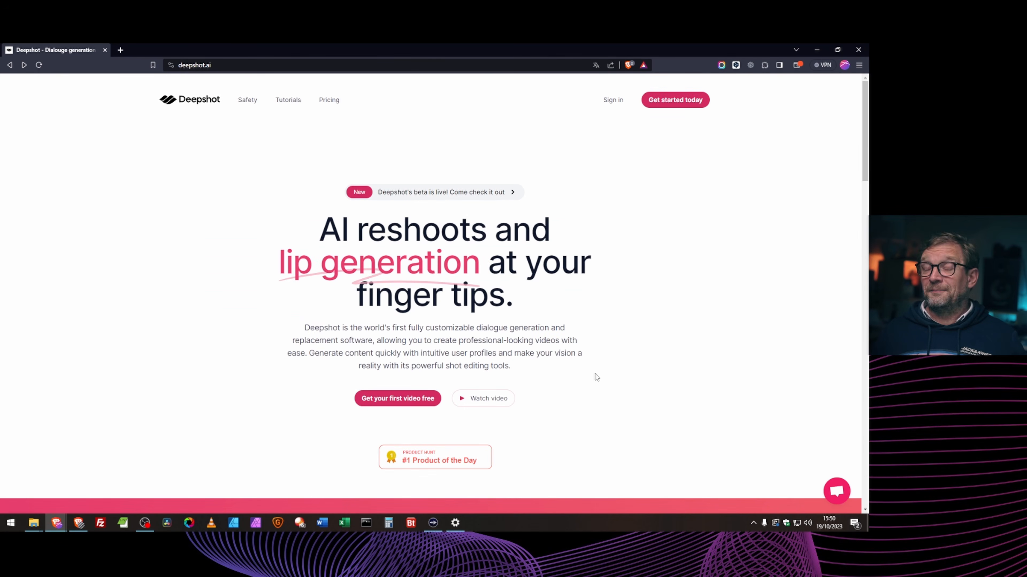
{"action": "left_click", "coordinate": [679, 101]}
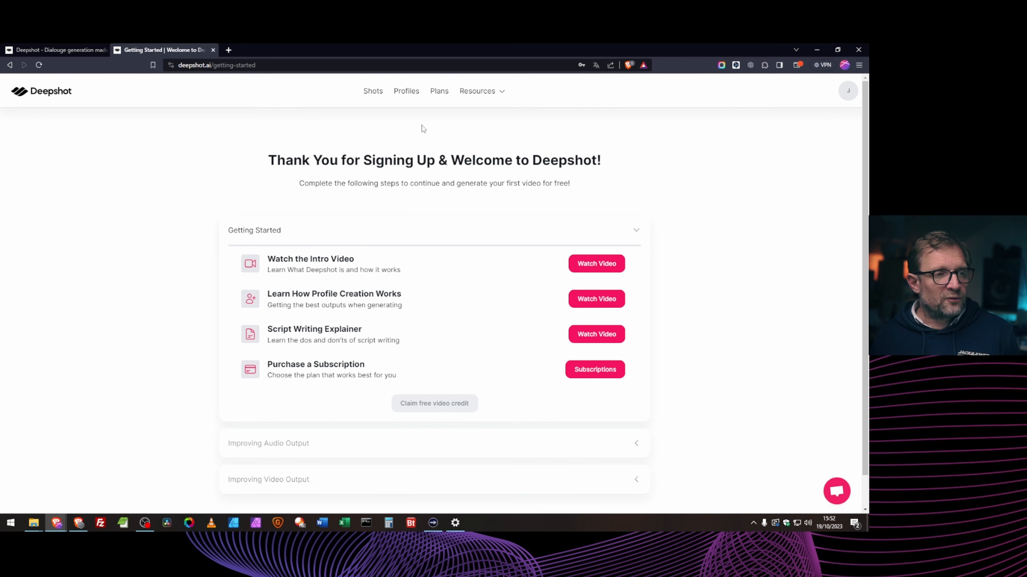
Open Deepshot's pricing plans separately and compare the Tester, Starter, Creator and Pro offers
{"action": "mouse_move", "coordinate": [445, 91]}
{"action": "middle_click", "coordinate": [481, 95]}
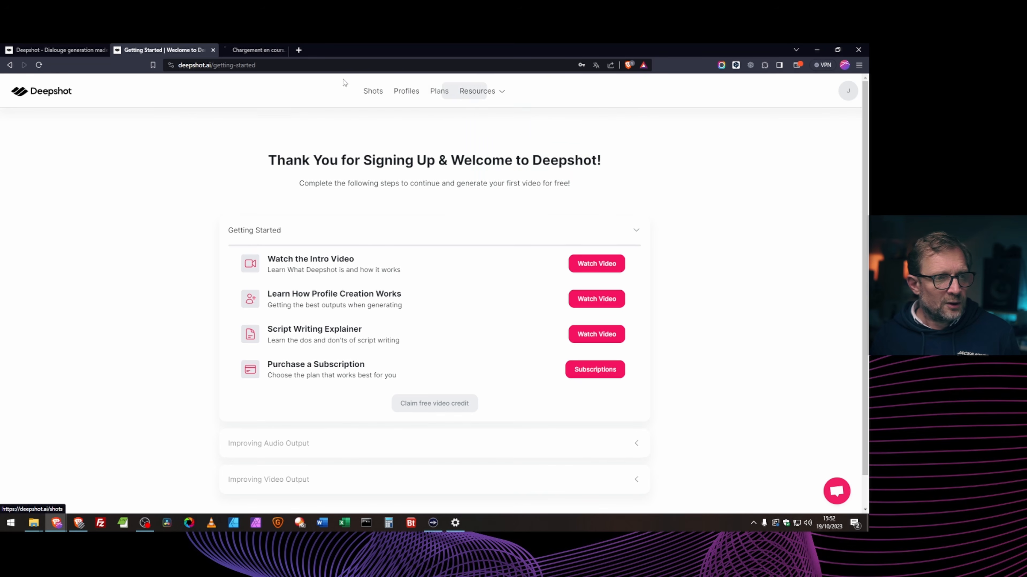
{"action": "left_click", "coordinate": [264, 48]}
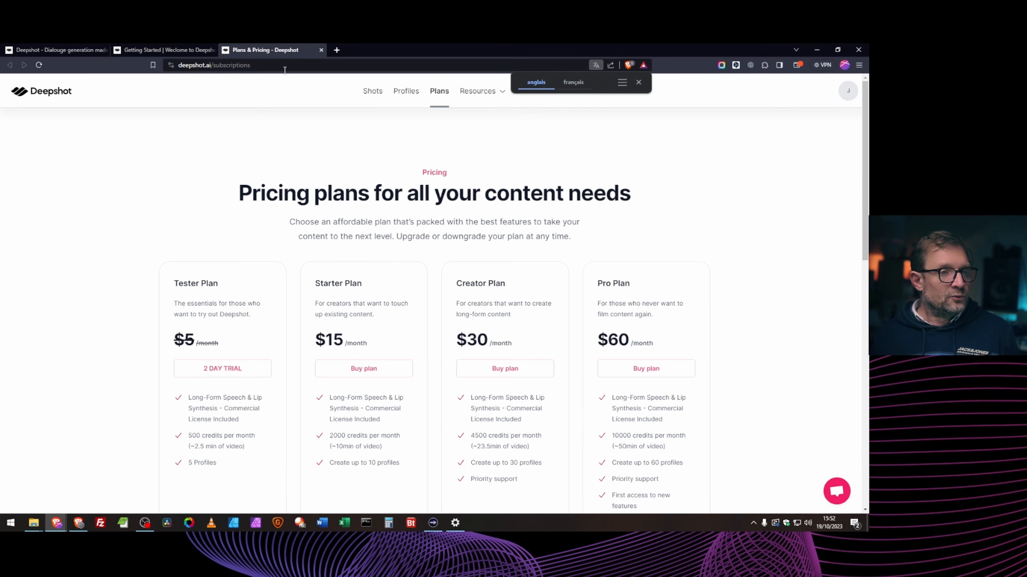
{"action": "scroll", "coordinate": [288, 174], "scroll_direction": "down", "scroll_amount": 1}
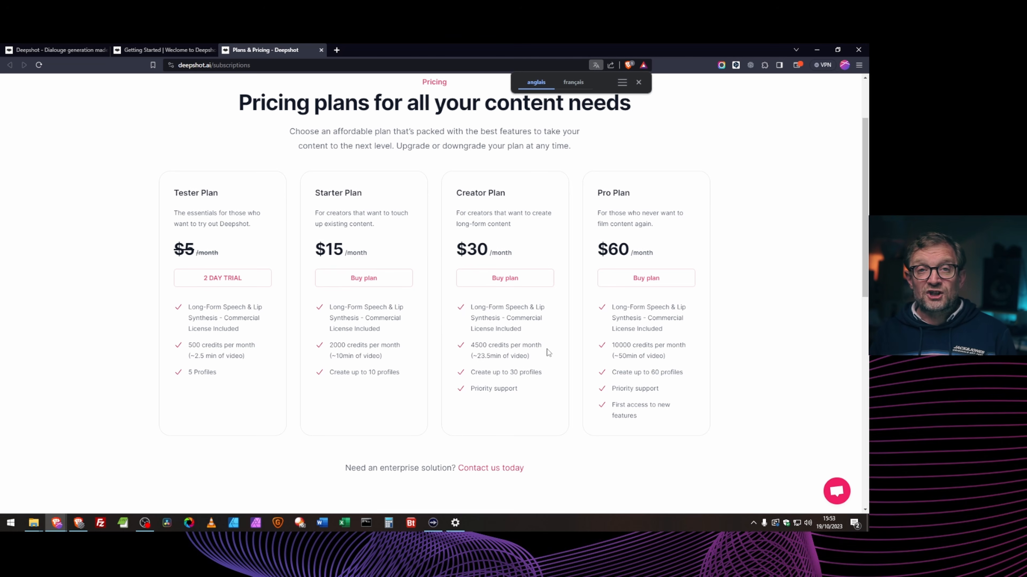
Review the Getting Started checklist, followed by the existing profiles and shots in the Deepshot account
{"action": "left_click", "coordinate": [154, 49]}
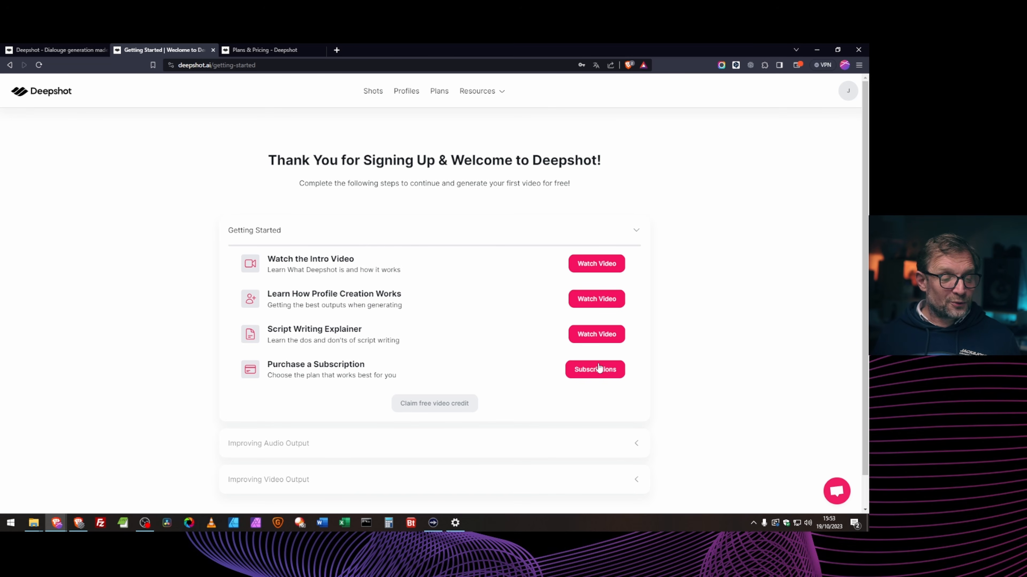
{"action": "scroll", "coordinate": [683, 388], "scroll_direction": "down", "scroll_amount": 1}
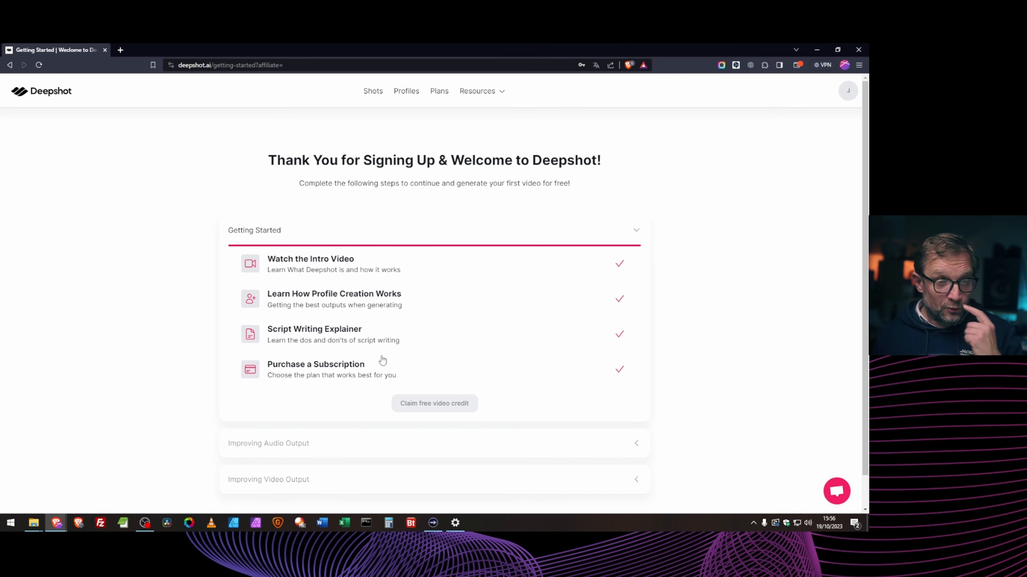
{"action": "left_click", "coordinate": [409, 93]}
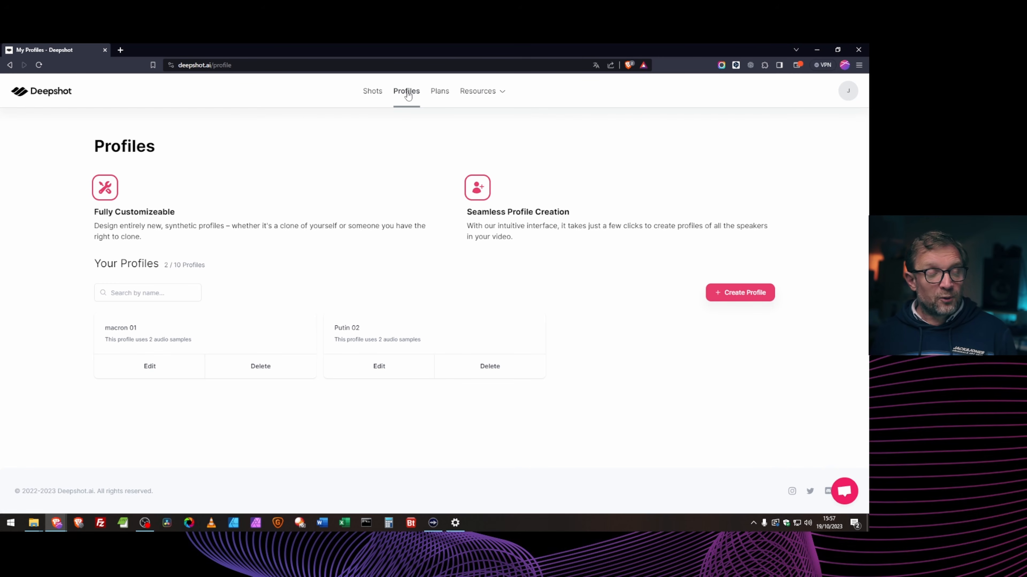
{"action": "left_click", "coordinate": [373, 92]}
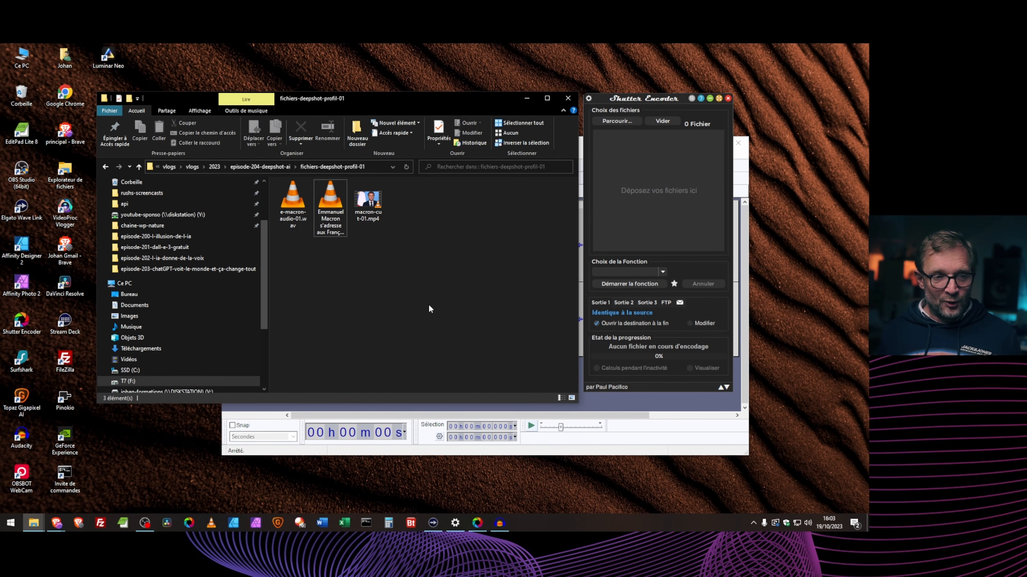
Load macron-cut-01.mp4 into Shutter Encoder and choose WAV as the conversion function
{"action": "left_click_drag", "start_coordinate": [368, 201], "coordinate": [653, 185]}
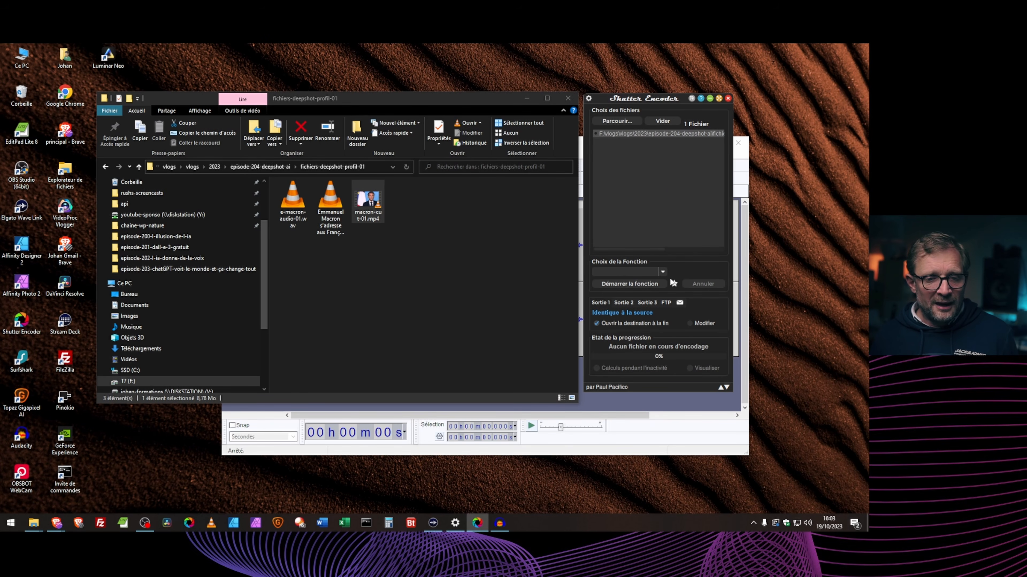
{"action": "left_click", "coordinate": [662, 272]}
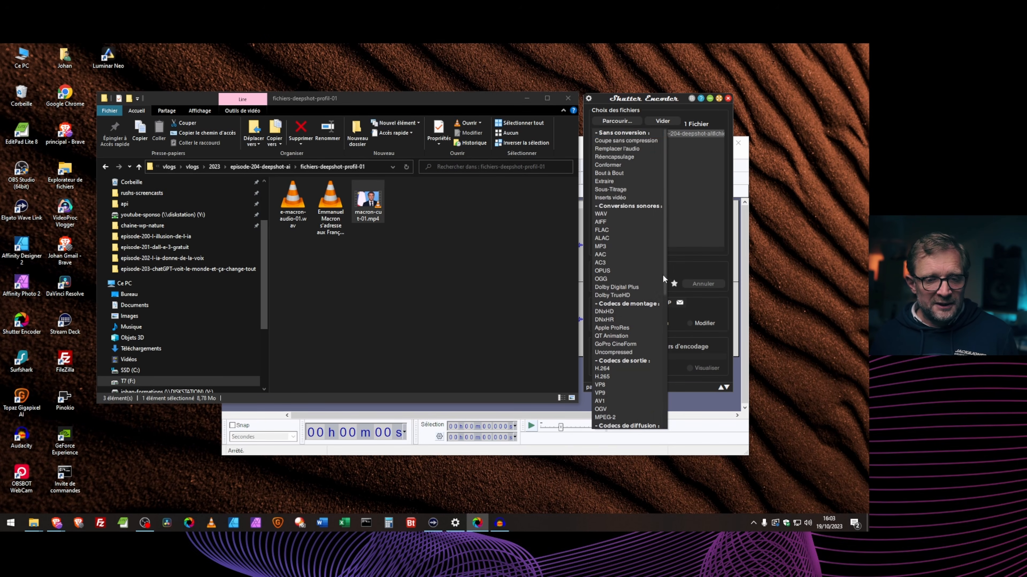
{"action": "left_click", "coordinate": [606, 217]}
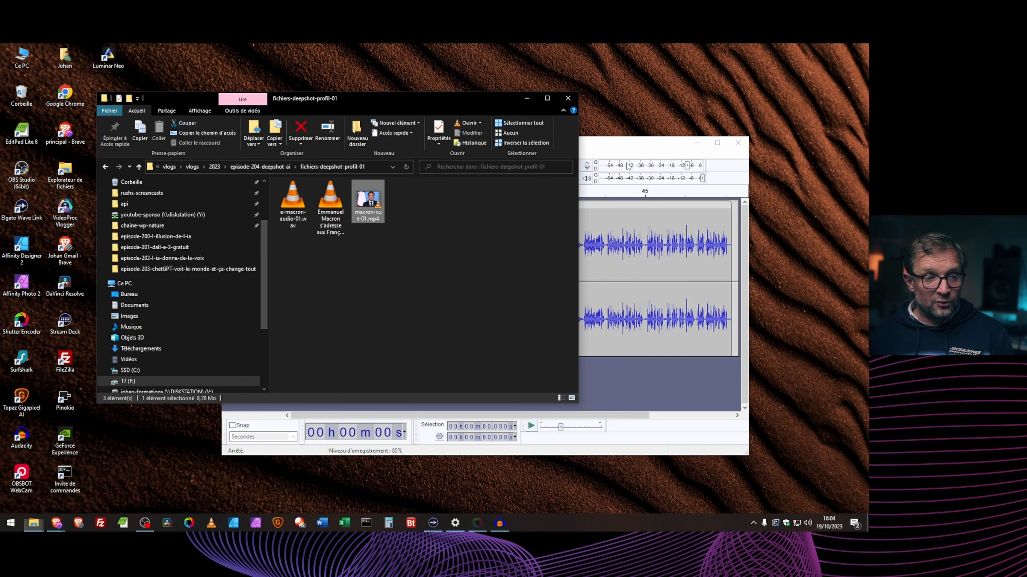
Examine the e-macron-audio-01 waveform in Audacity and the video and audio samples in the fichiers-deepshot-profil-01 folder
{"action": "left_click", "coordinate": [657, 150]}
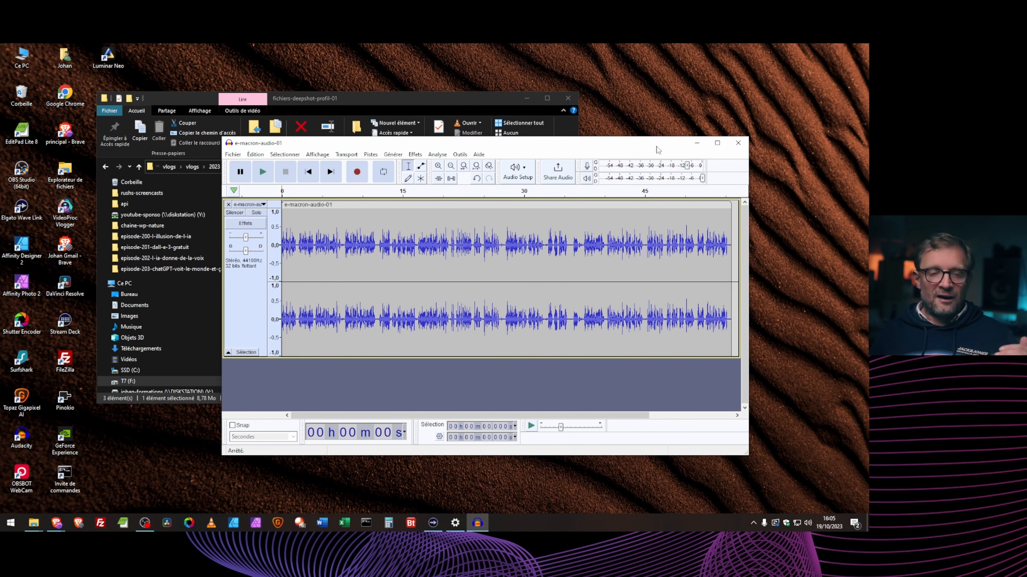
{"action": "left_click", "coordinate": [697, 144]}
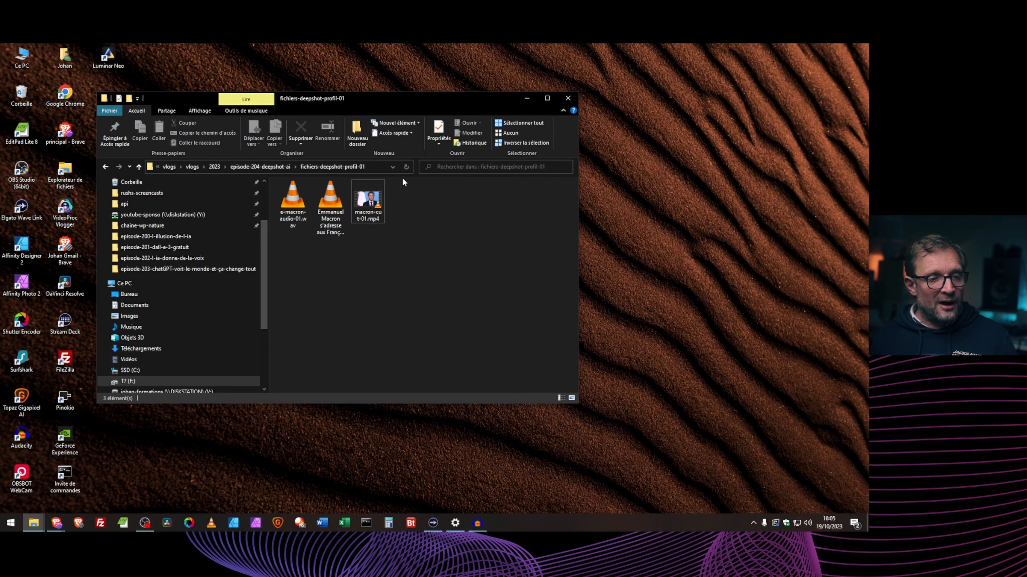
{"action": "left_click", "coordinate": [370, 202]}
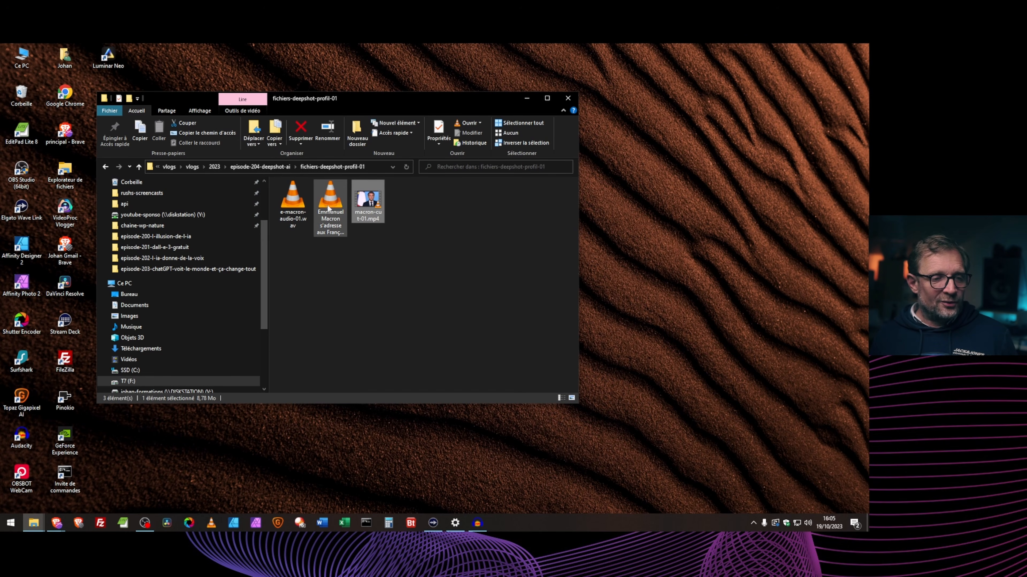
{"action": "left_click", "coordinate": [362, 269]}
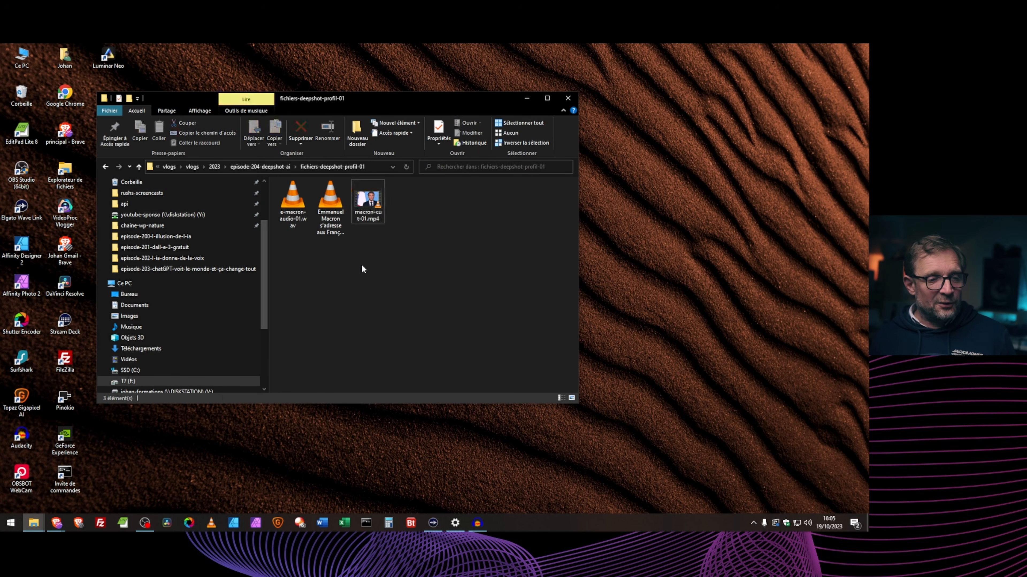
{"action": "left_click", "coordinate": [291, 214]}
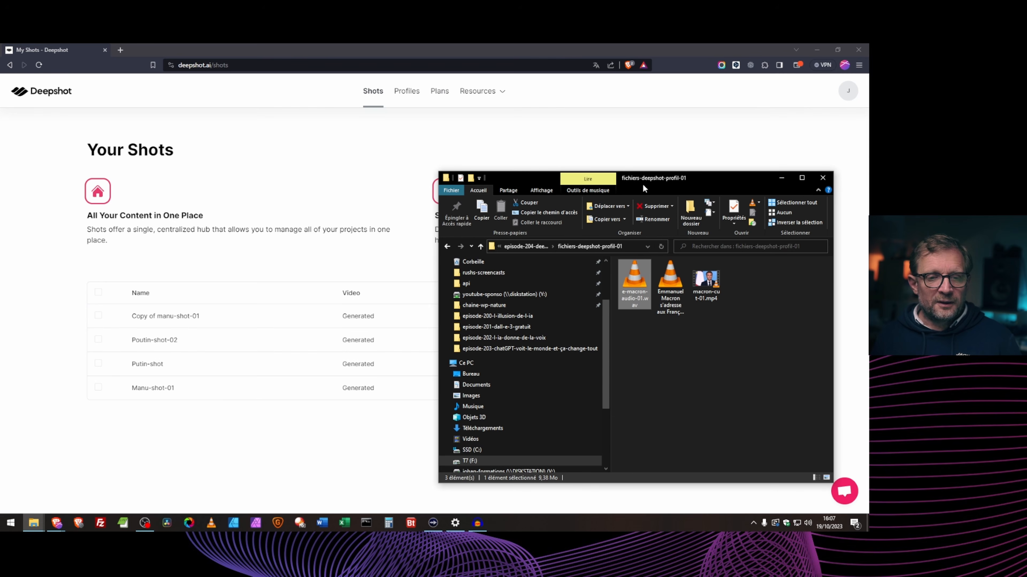
Move the sample folder window out of the way and start a new Deepshot profile named E-Macron 02
{"action": "left_click_drag", "start_coordinate": [652, 182], "coordinate": [677, 182]}
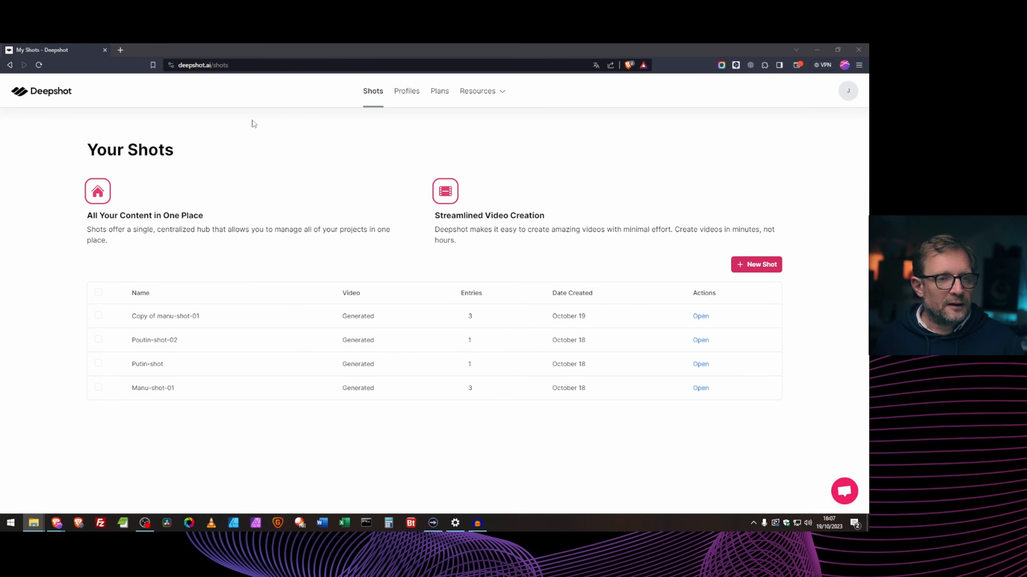
{"action": "left_click", "coordinate": [407, 97]}
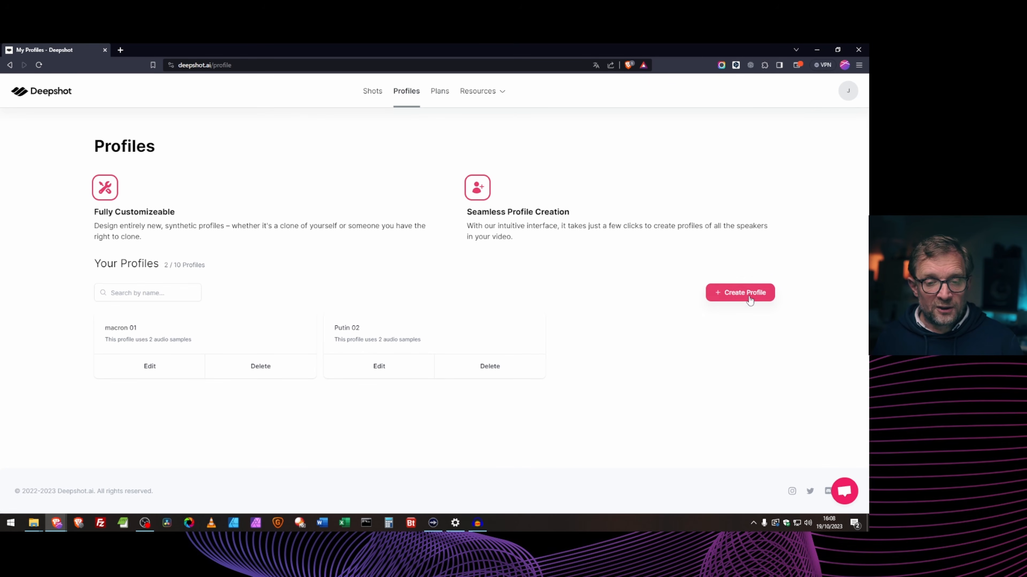
{"action": "left_click", "coordinate": [751, 296]}
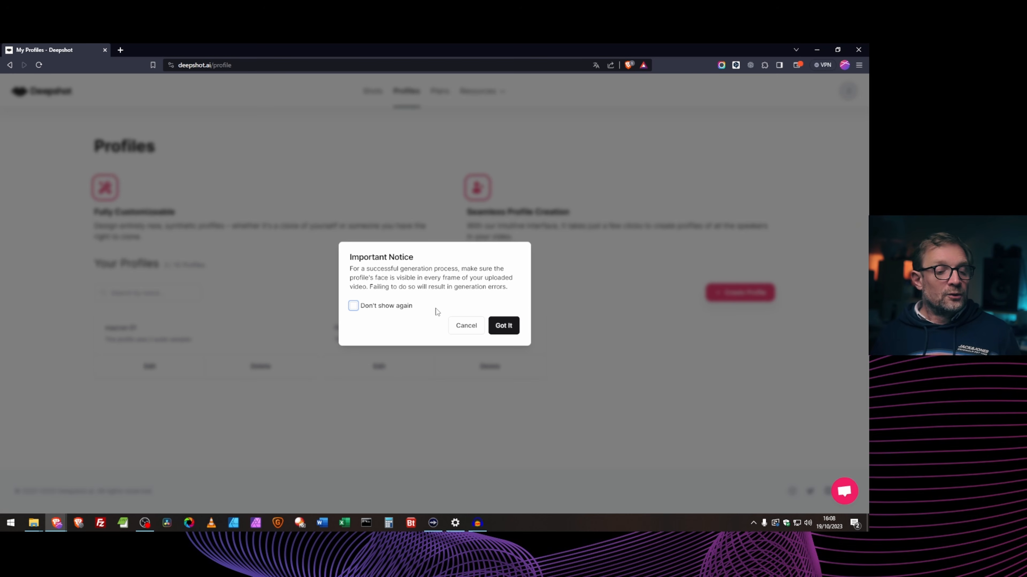
{"action": "left_click", "coordinate": [508, 329]}
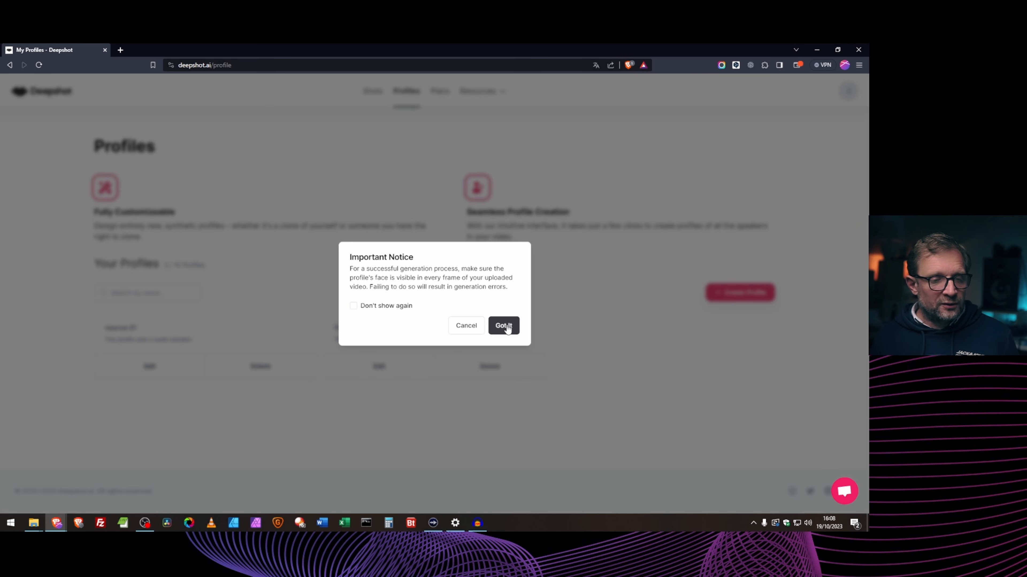
{"action": "left_click", "coordinate": [437, 174]}
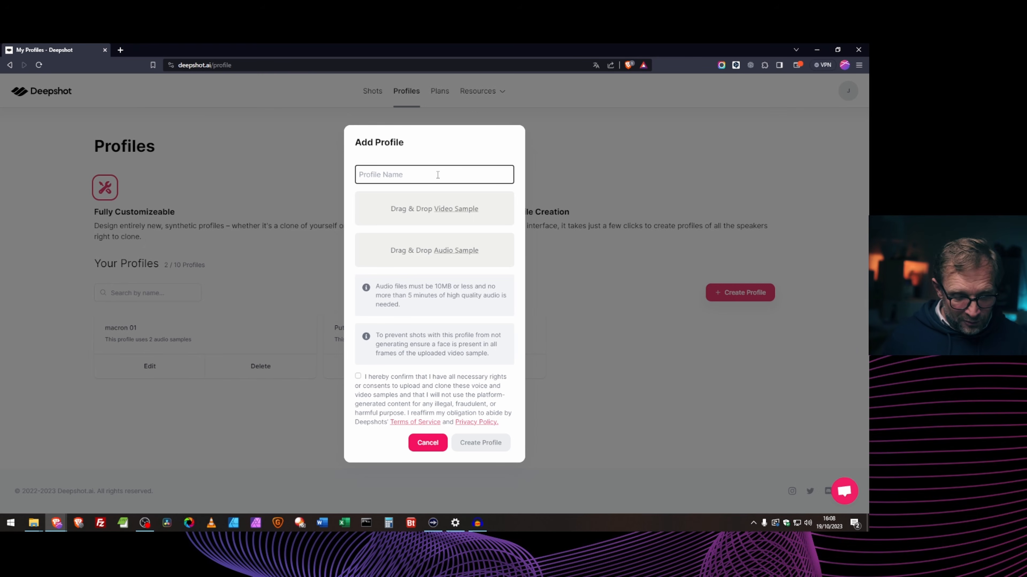
{"action": "type", "text": "E"}
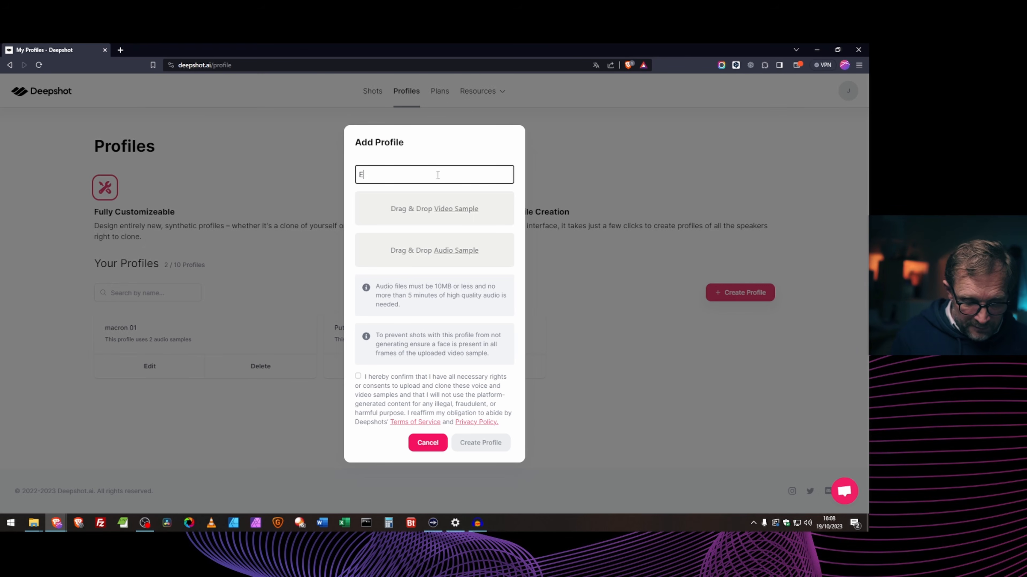
{"action": "type", "text": "-Macron 02"}
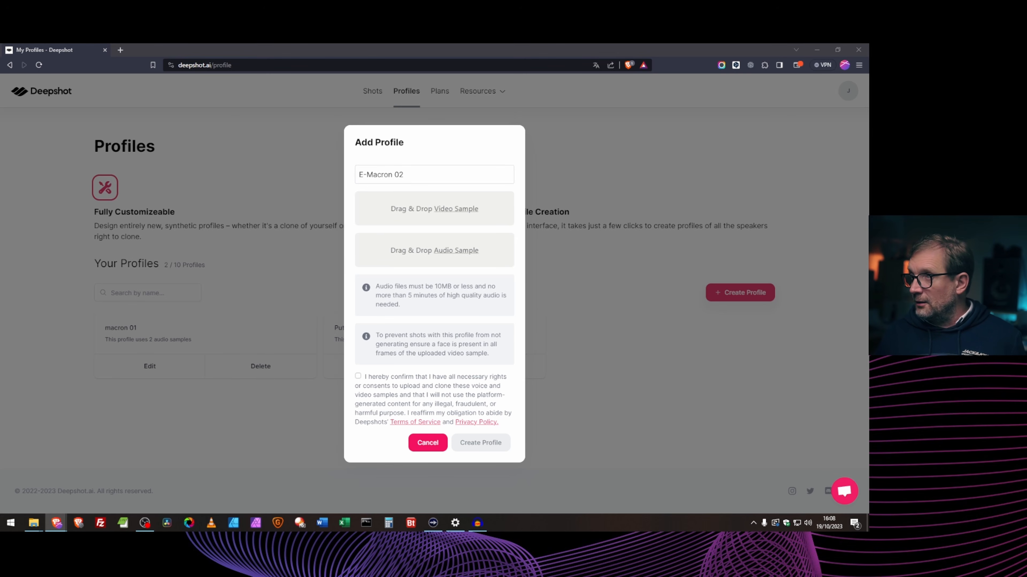
Attach macron-cut-01.mp4 as video sample and e-macron-audio-01.wav as audio sample, and create the profile with the rights consent confirmed
{"action": "left_click_drag", "start_coordinate": [1026, 404], "coordinate": [430, 223]}
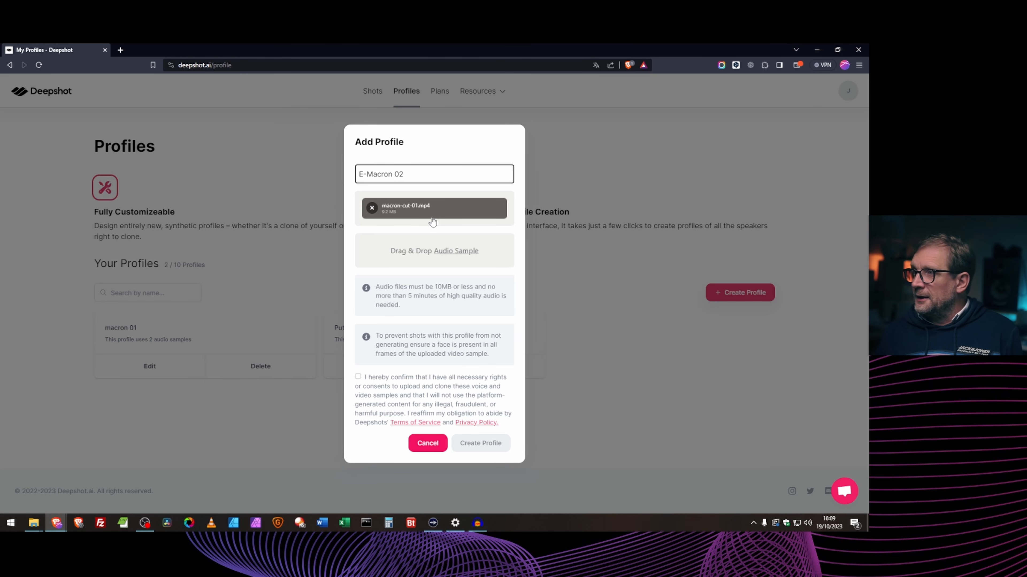
{"action": "key", "text": "alt+Tab"}
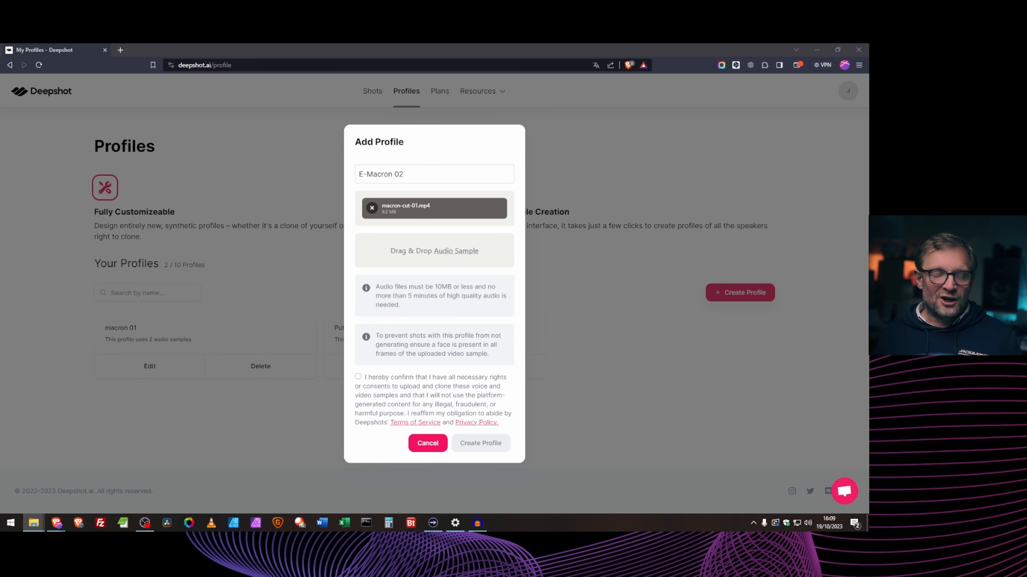
{"action": "left_click_drag", "start_coordinate": [574, 316], "coordinate": [423, 262]}
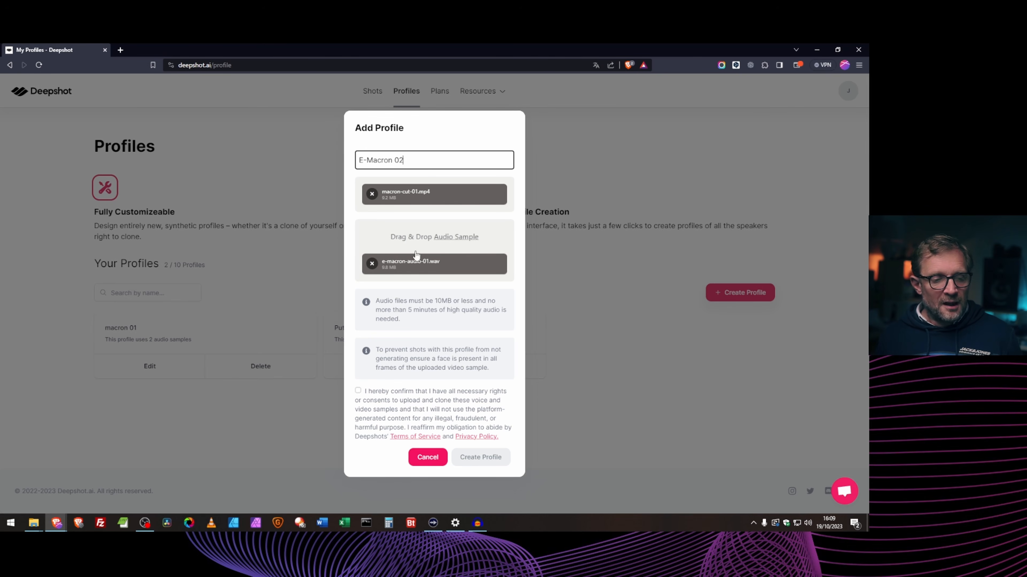
{"action": "left_click", "coordinate": [358, 391]}
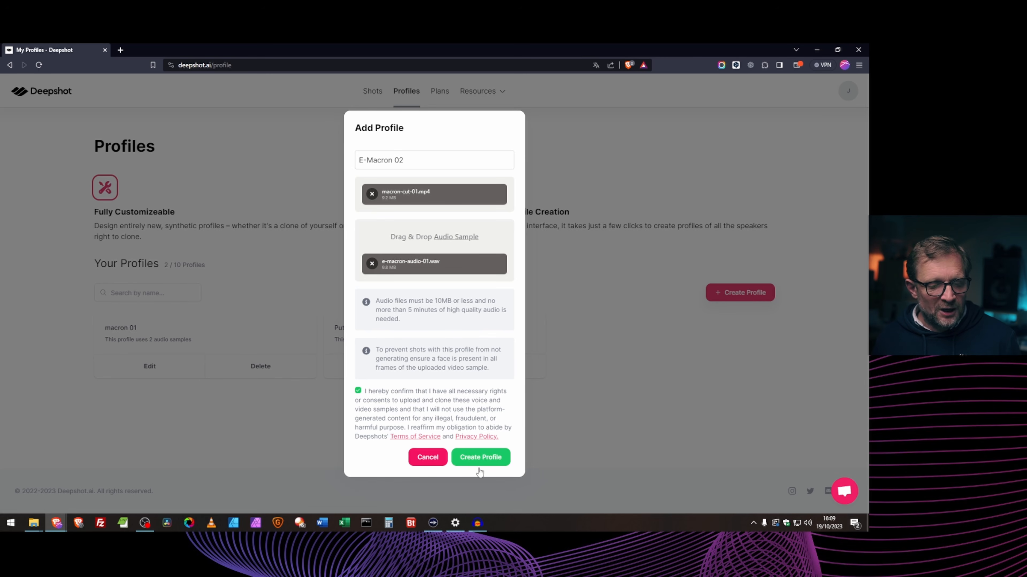
{"action": "left_click", "coordinate": [483, 461]}
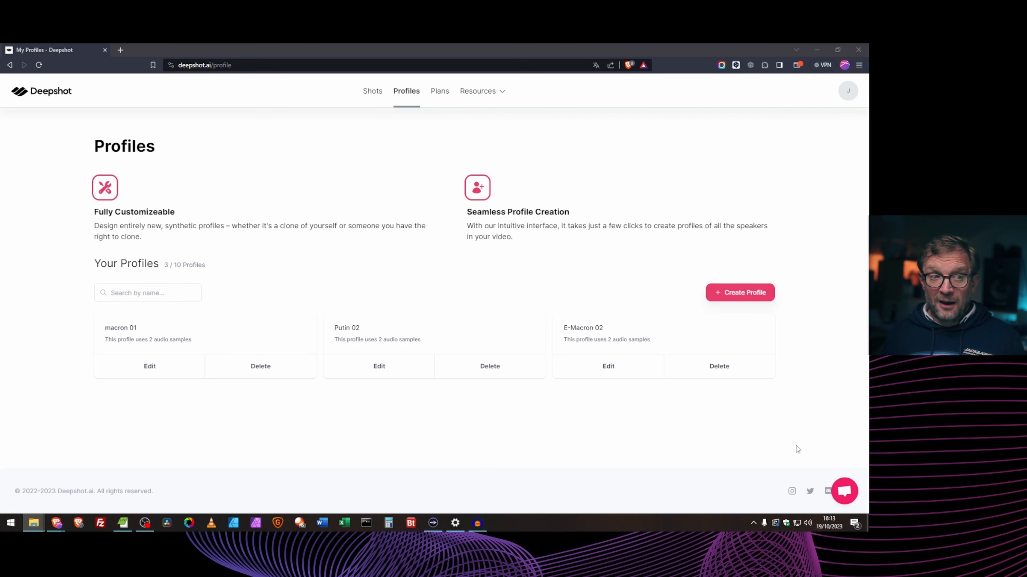
Create a new shot named E-macron-03
{"action": "left_click", "coordinate": [372, 99]}
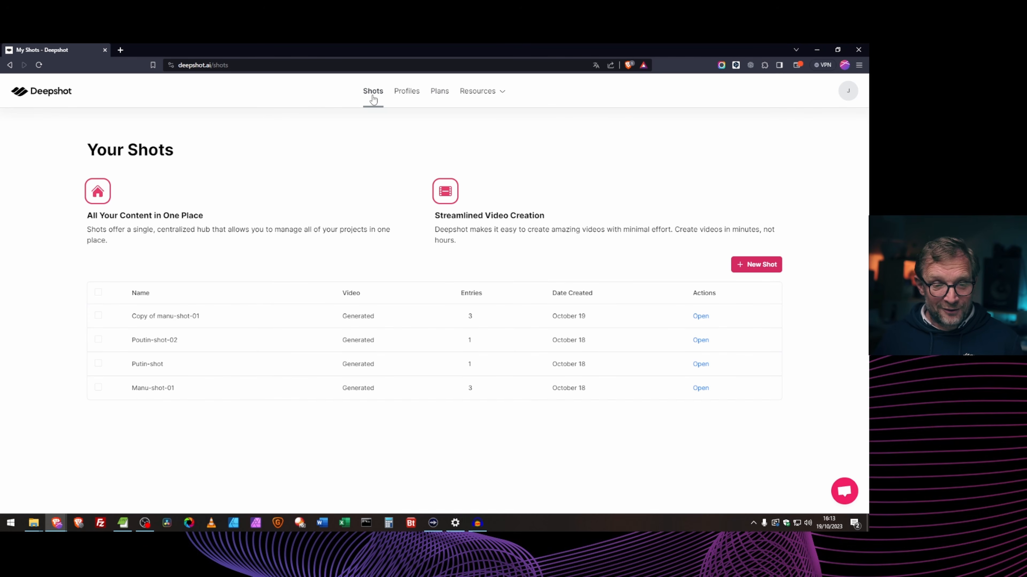
{"action": "left_click", "coordinate": [754, 266]}
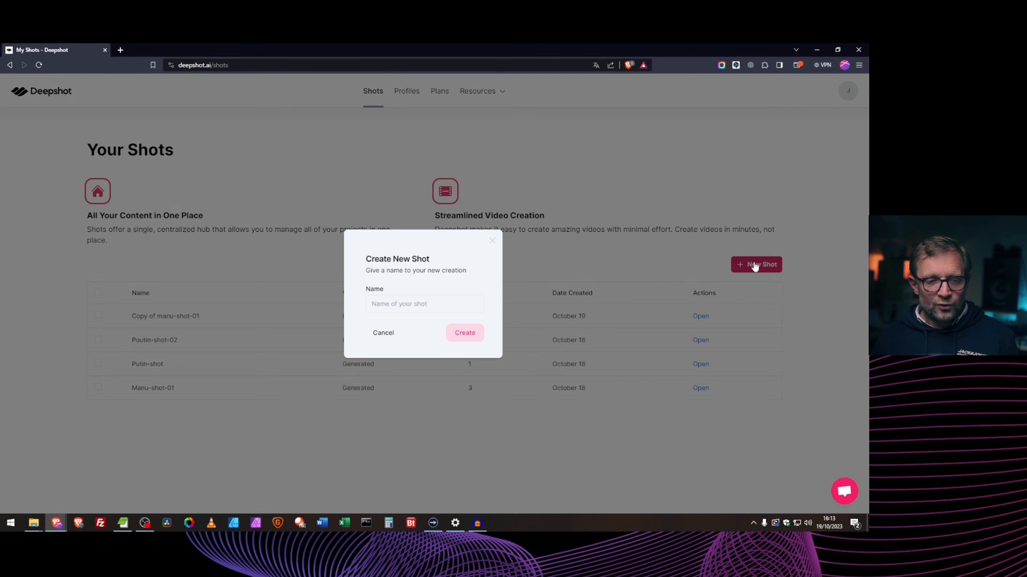
{"action": "left_click", "coordinate": [440, 302]}
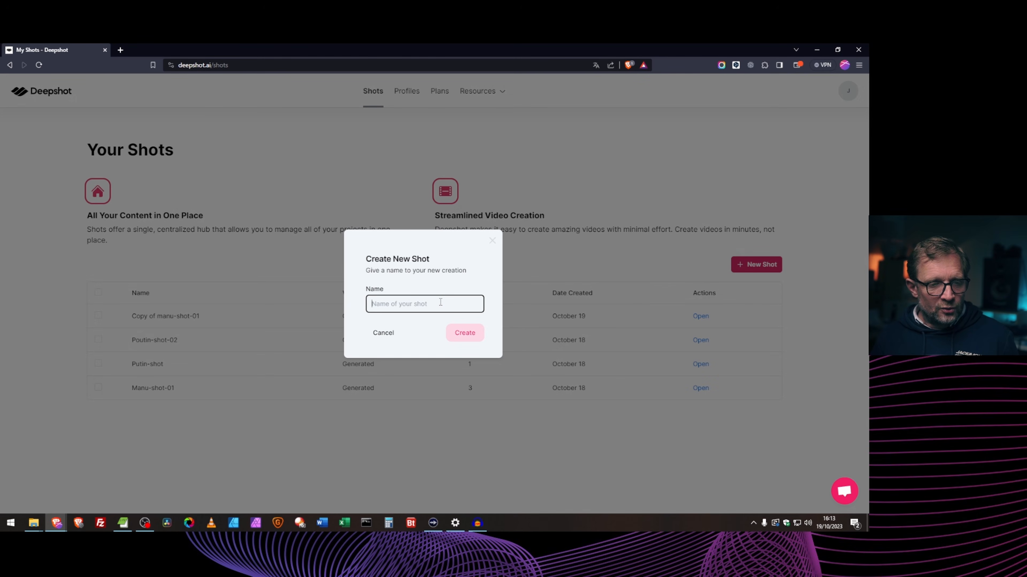
{"action": "type", "text": "E-macron-"}
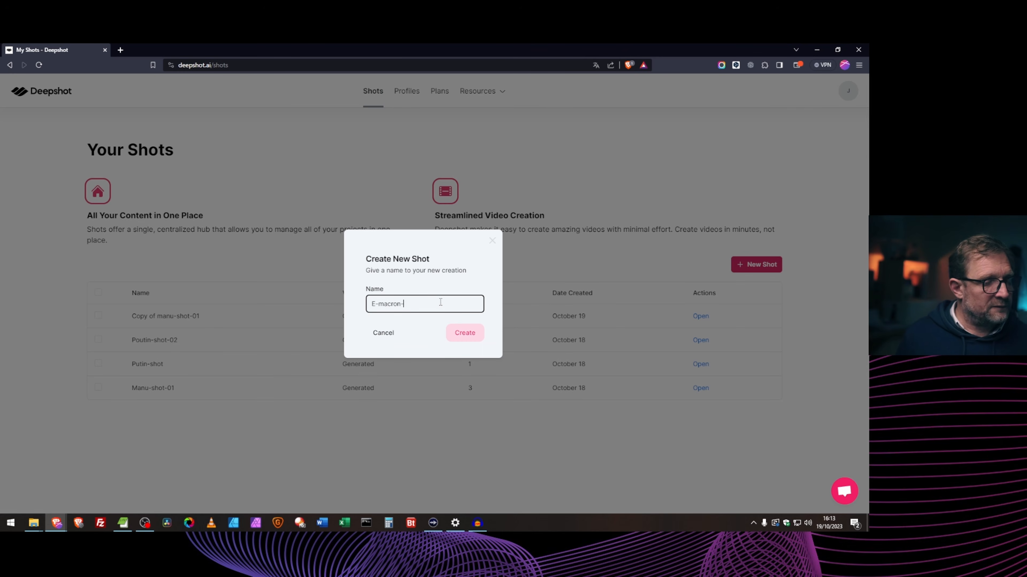
{"action": "type", "text": "03"}
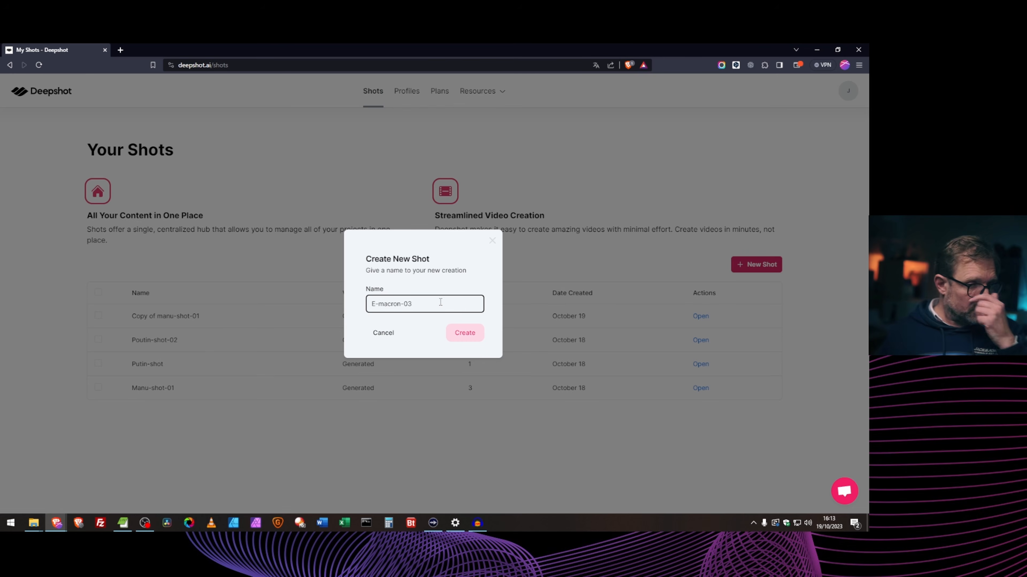
{"action": "left_click", "coordinate": [469, 334]}
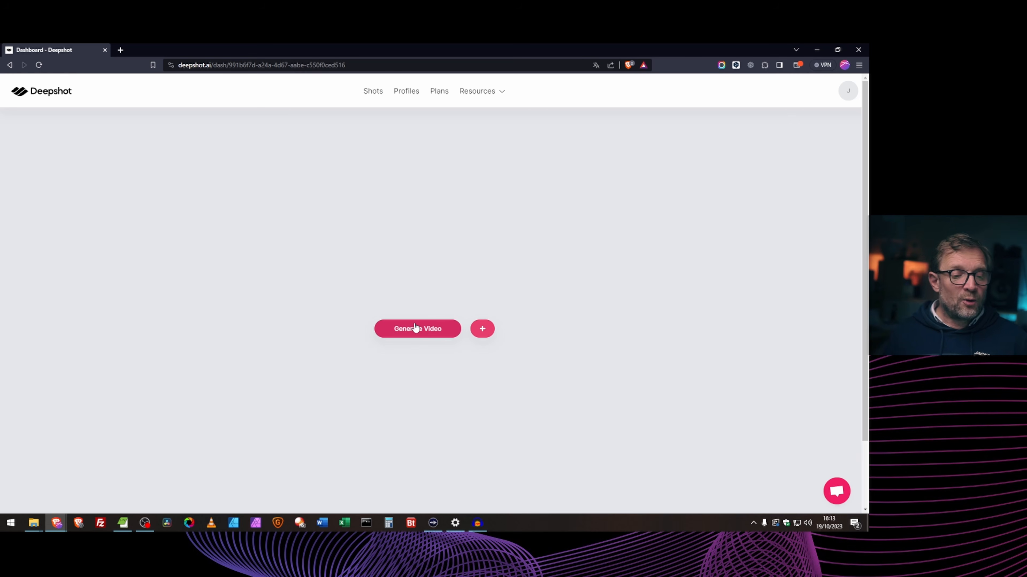
Add a dialogue line to the shot and assign it the E-Macron 02 profile
{"action": "left_click", "coordinate": [482, 328]}
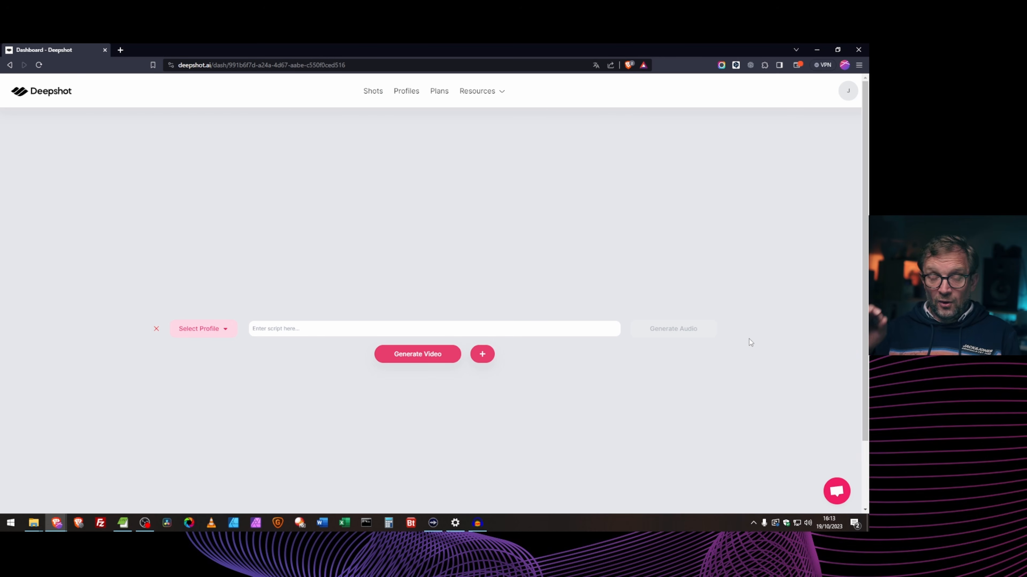
{"action": "left_click", "coordinate": [224, 330]}
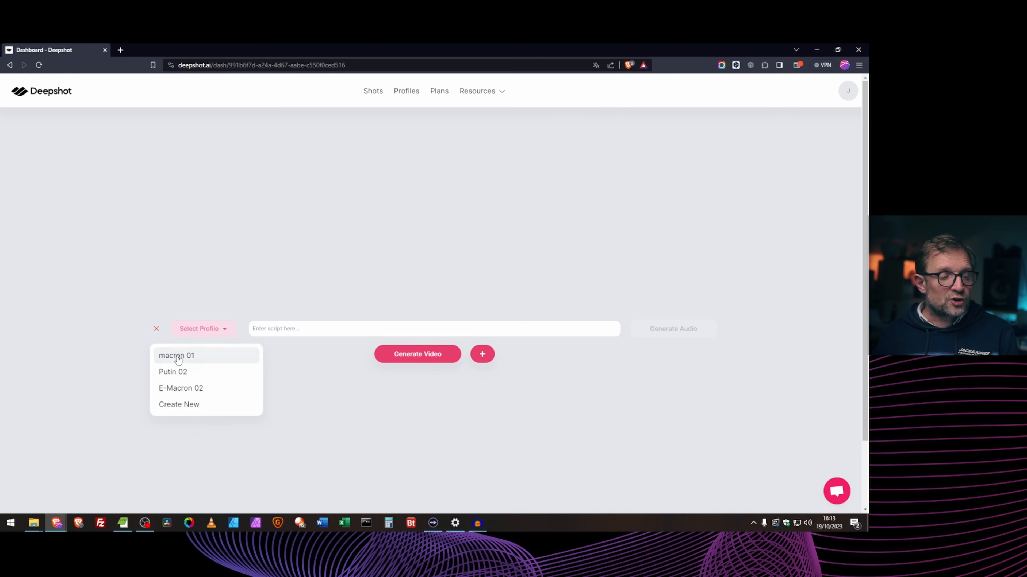
{"action": "left_click", "coordinate": [182, 390]}
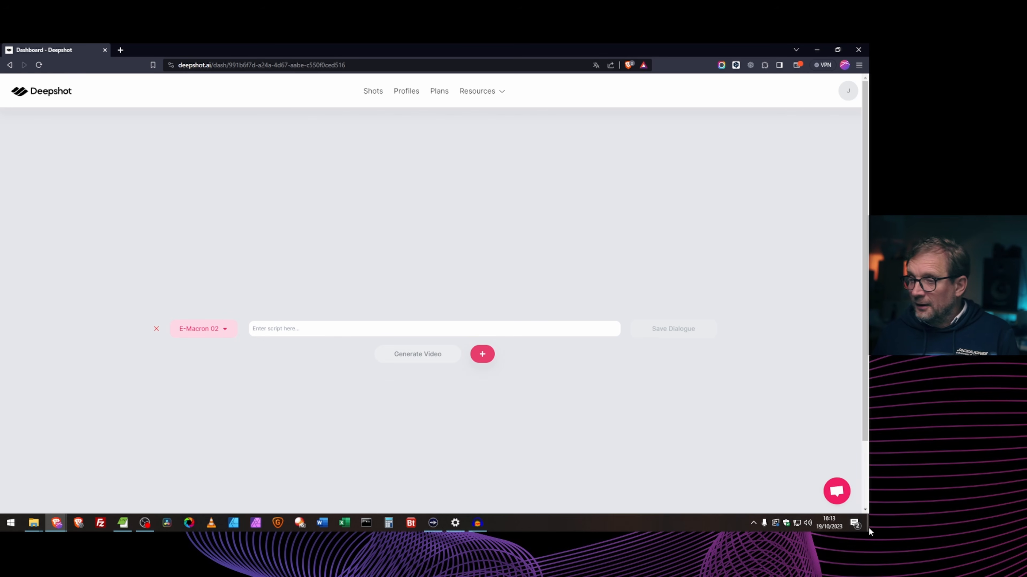
Enter a script greeting the recipient by first name with "Coucou", followed by "elles sont vraiment au top tes vidéos !", and save the dialogue
{"action": "key", "text": "alt+Tab"}
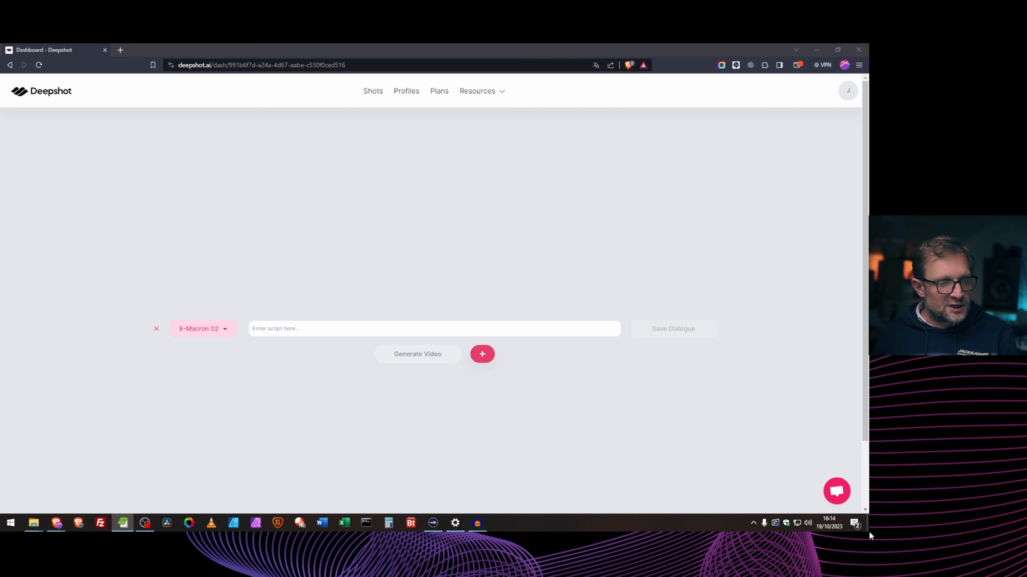
{"action": "left_click", "coordinate": [313, 329]}
{"action": "right_click", "coordinate": [315, 330]}
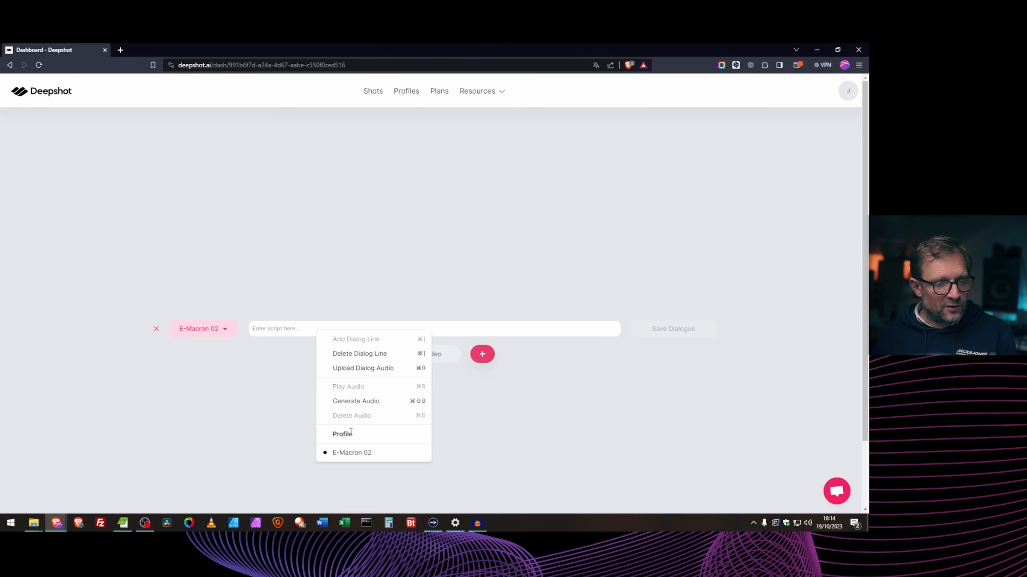
{"action": "left_click", "coordinate": [304, 329]}
{"action": "type", "text": "Coucou Johan, elles sont vraiment au top tes vidéos !"}
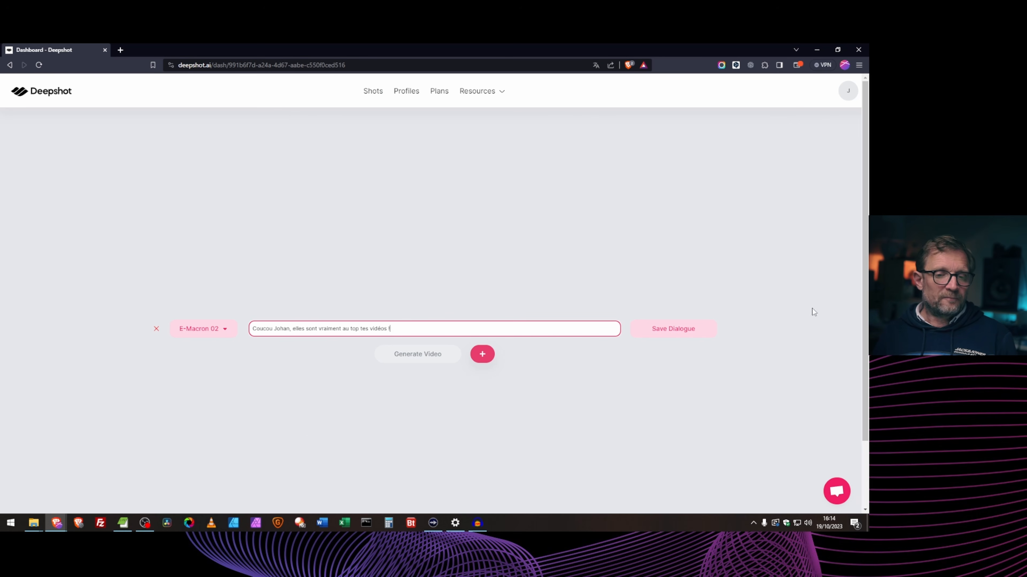
{"action": "left_click", "coordinate": [674, 335]}
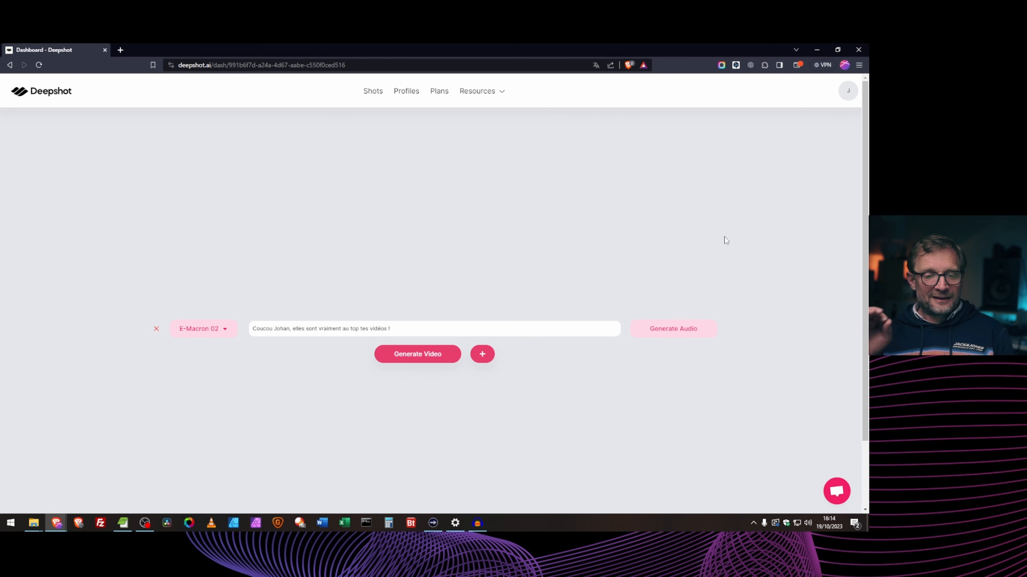
Generate the audio for the E-Macron 02 line and play it back
{"action": "left_click", "coordinate": [674, 332]}
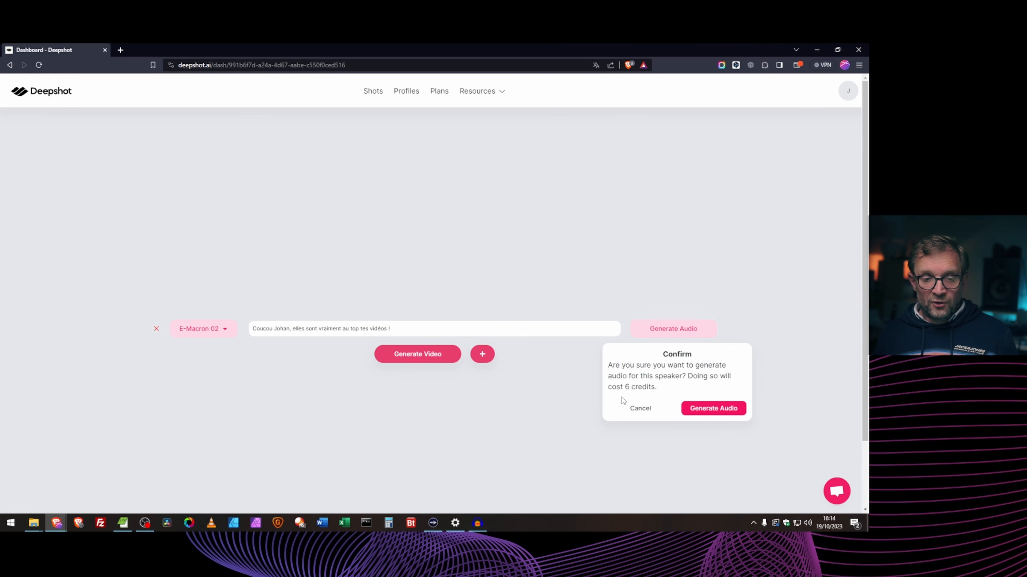
{"action": "left_click", "coordinate": [714, 409]}
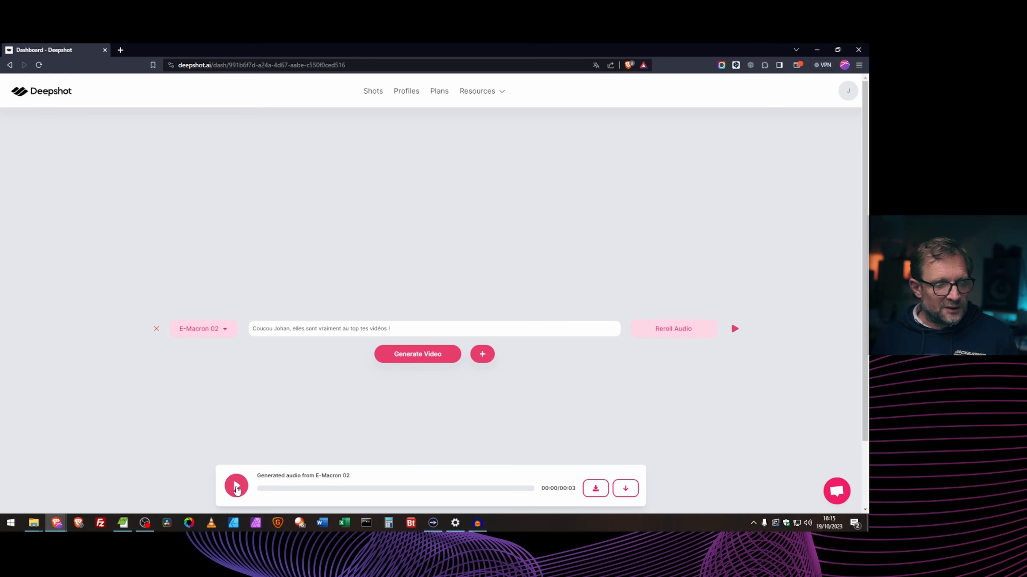
{"action": "left_click", "coordinate": [237, 487]}
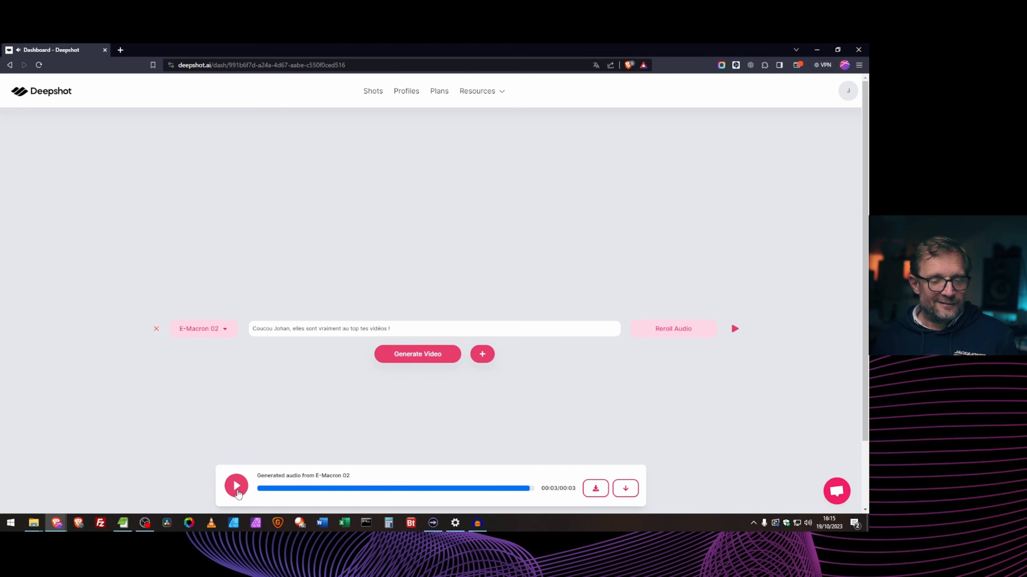
{"action": "left_click", "coordinate": [237, 489]}
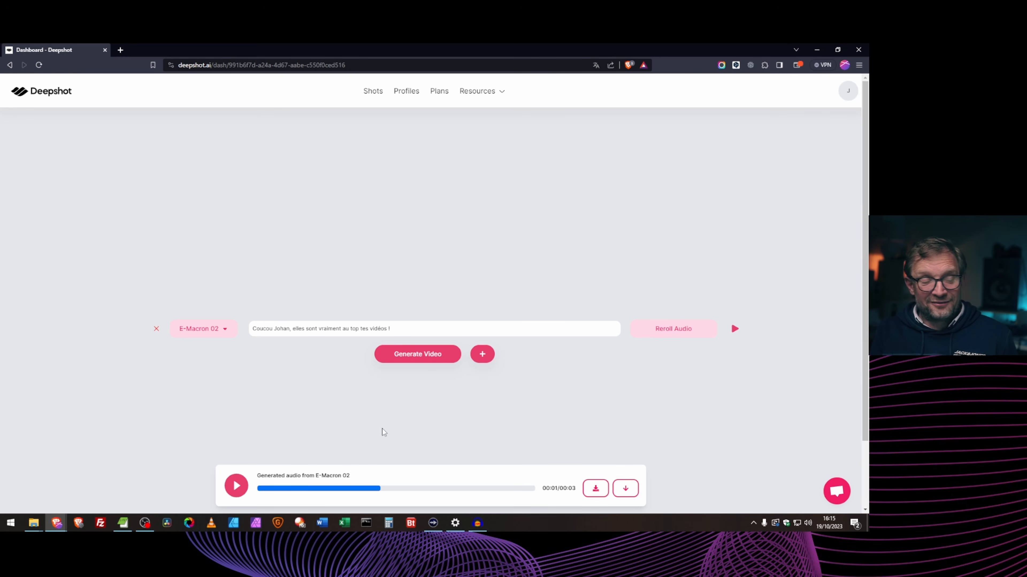
Generate the shot's video and play the result
{"action": "left_click", "coordinate": [413, 358]}
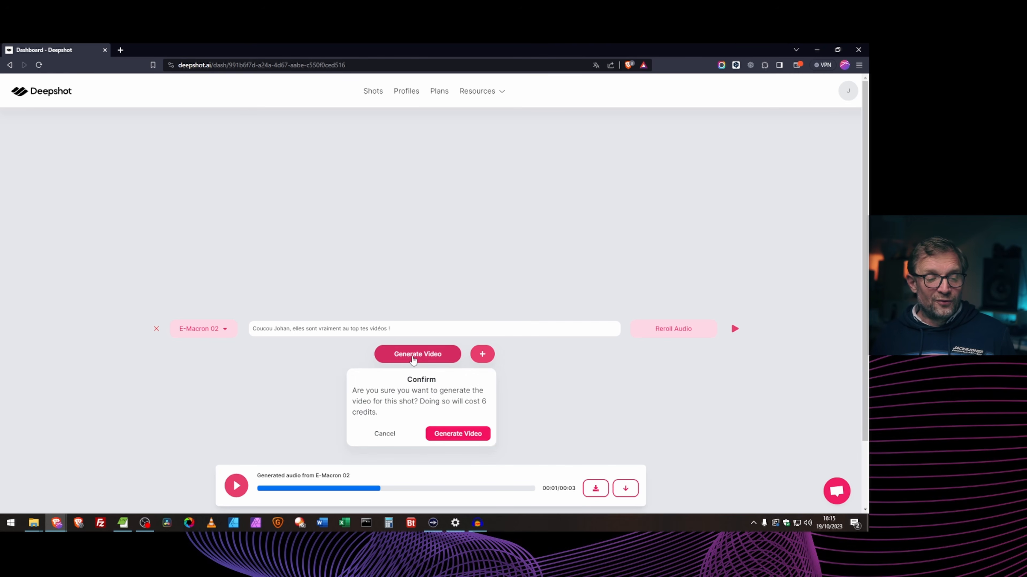
{"action": "left_click", "coordinate": [461, 436]}
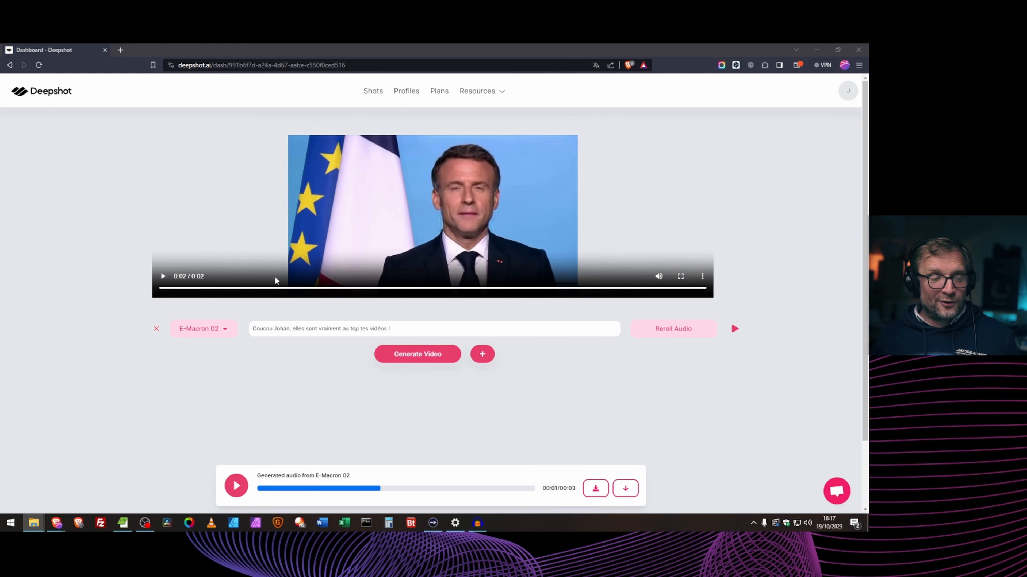
{"action": "left_click", "coordinate": [163, 276]}
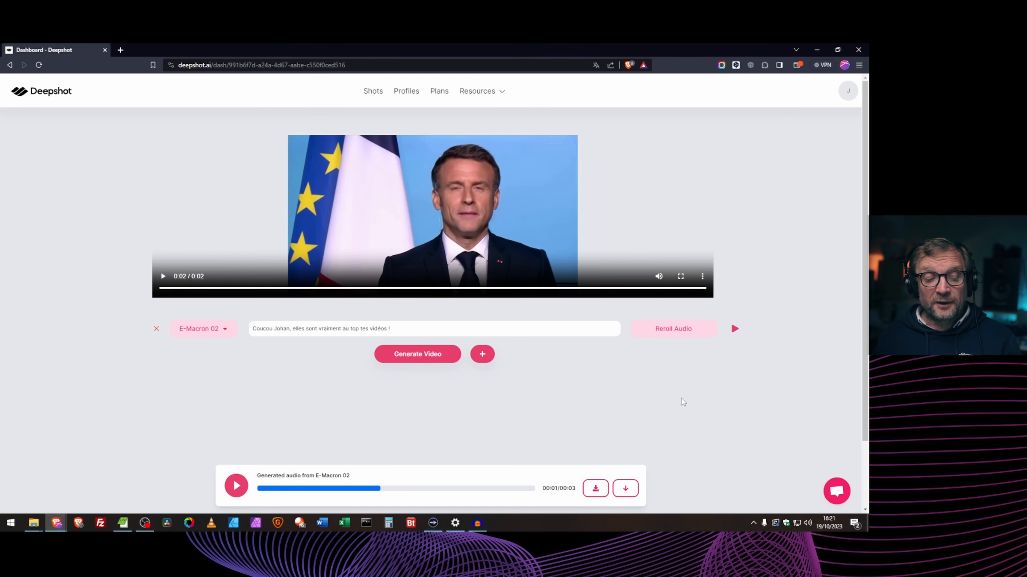
Add a second dialogue line with the script "et salut à toutes et tous, à bientôt"
{"action": "left_click", "coordinate": [481, 355]}
{"action": "left_click", "coordinate": [319, 354]}
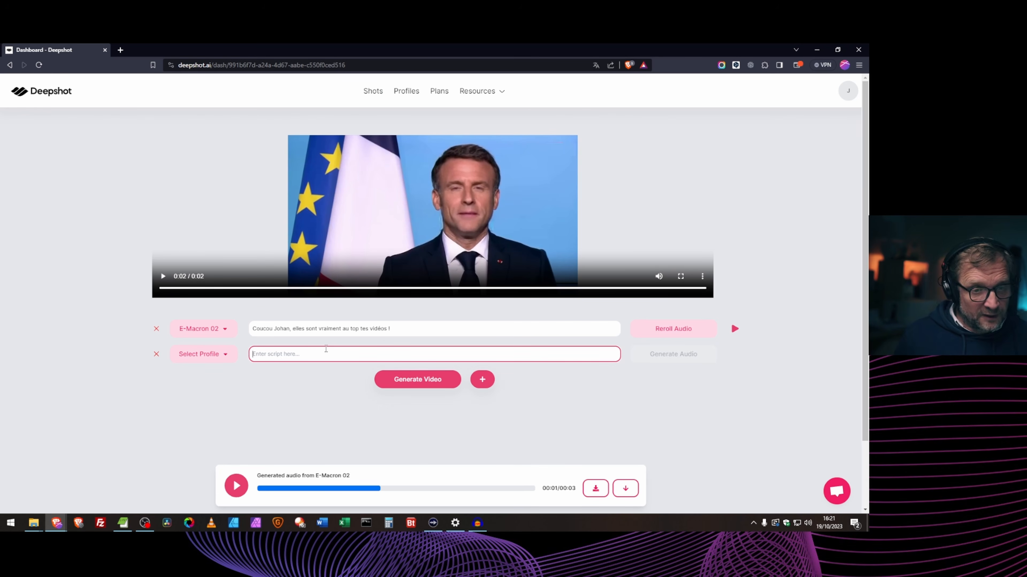
{"action": "type", "text": "et"}
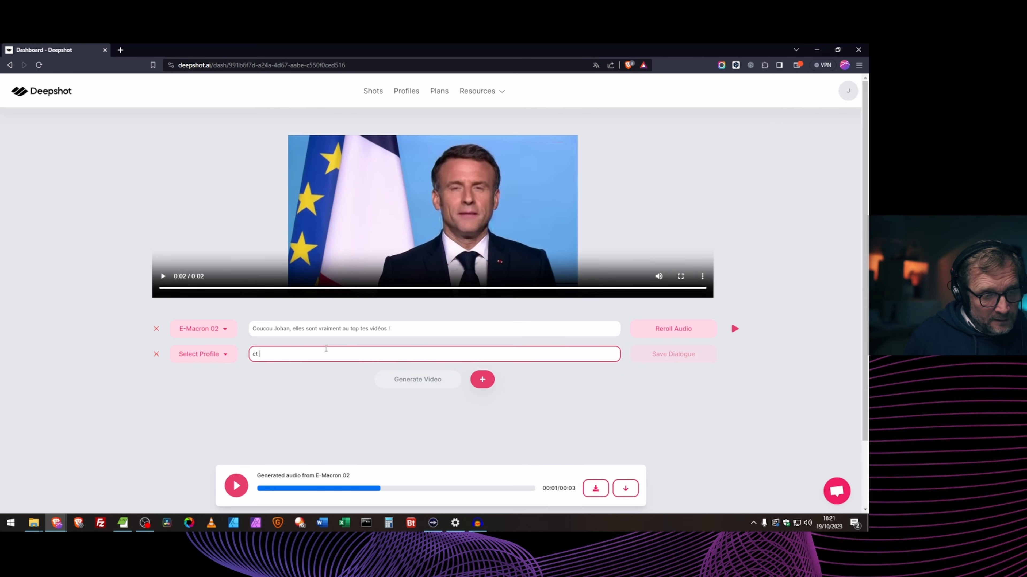
{"action": "type", "text": " salut à toutes et tous, à bienyôt"}
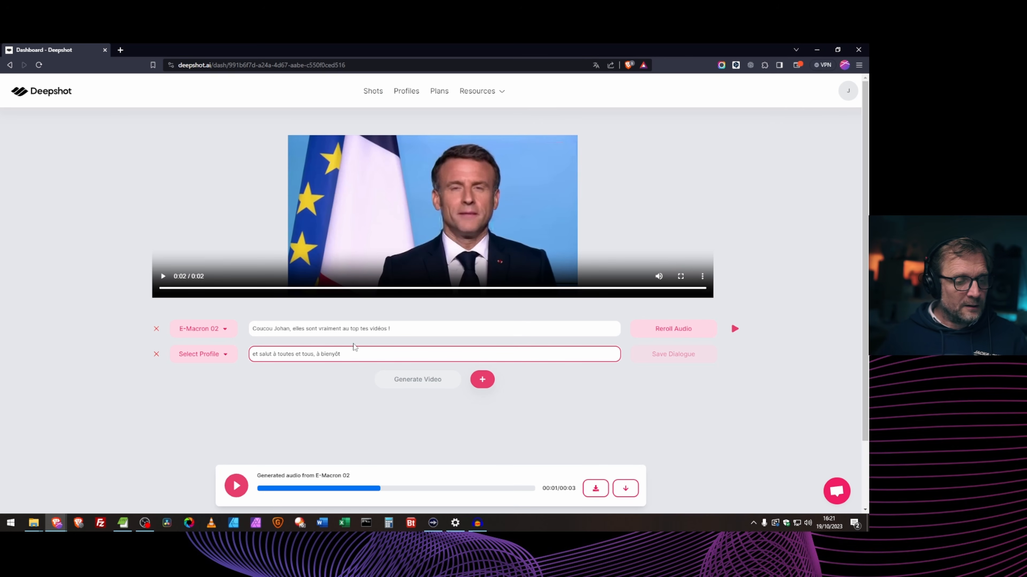
{"action": "left_click", "coordinate": [333, 354]}
{"action": "left_click_drag", "start_coordinate": [331, 354], "coordinate": [333, 355]}
{"action": "type", "text": "tôt"}
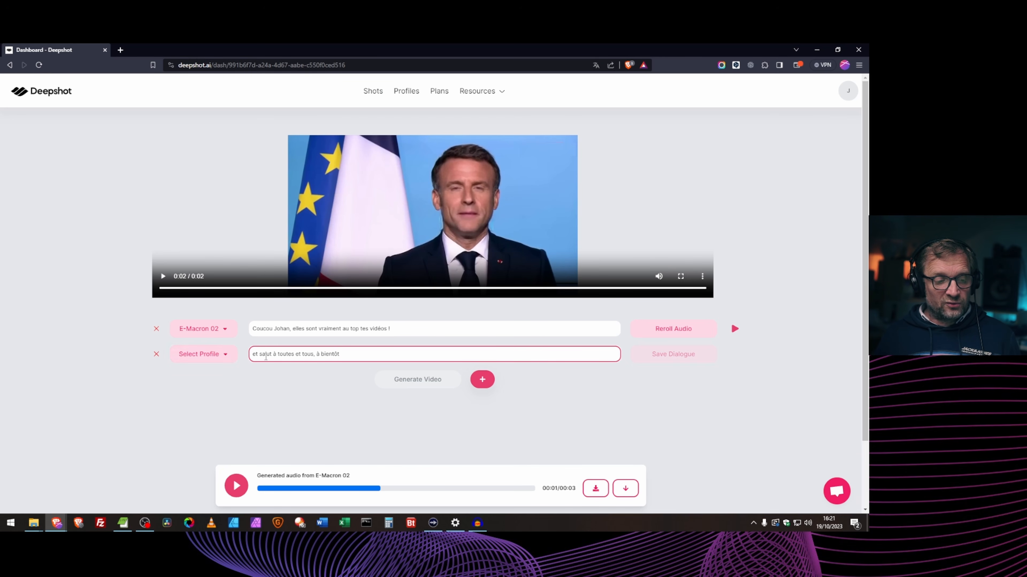
Assign the macron 01 profile to the second line and save its dialogue
{"action": "left_click", "coordinate": [223, 355]}
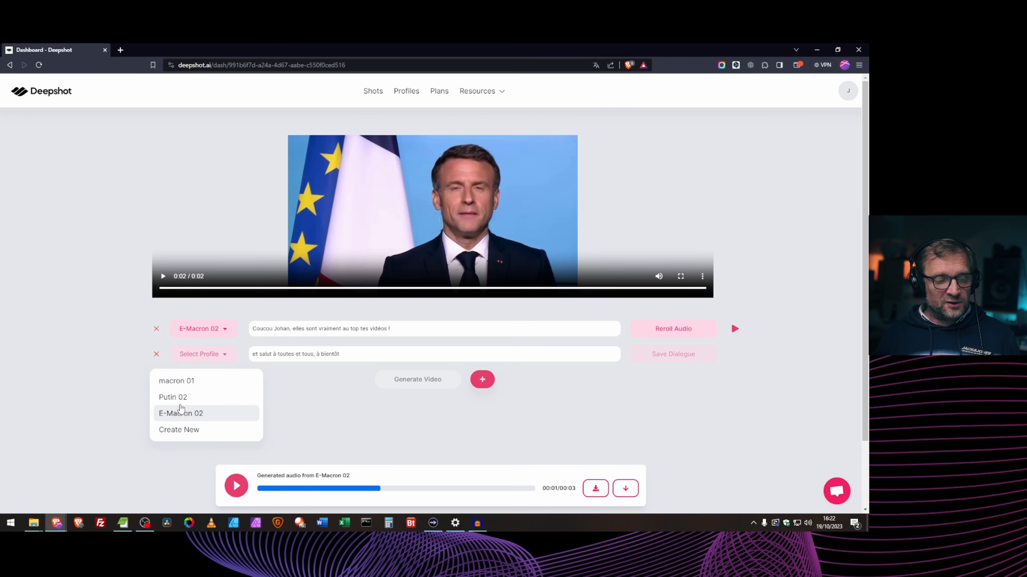
{"action": "left_click", "coordinate": [181, 382]}
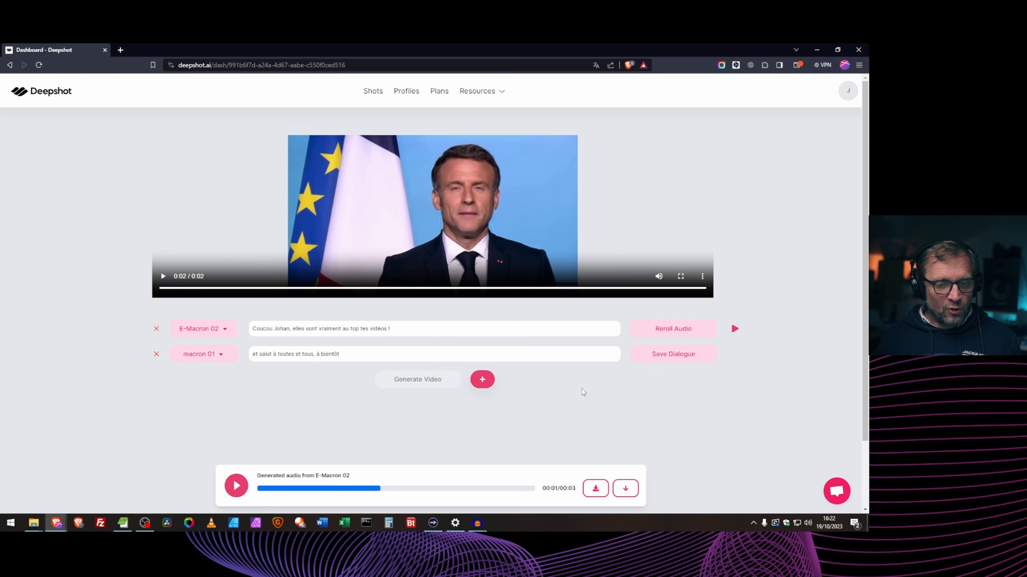
{"action": "left_click", "coordinate": [674, 357]}
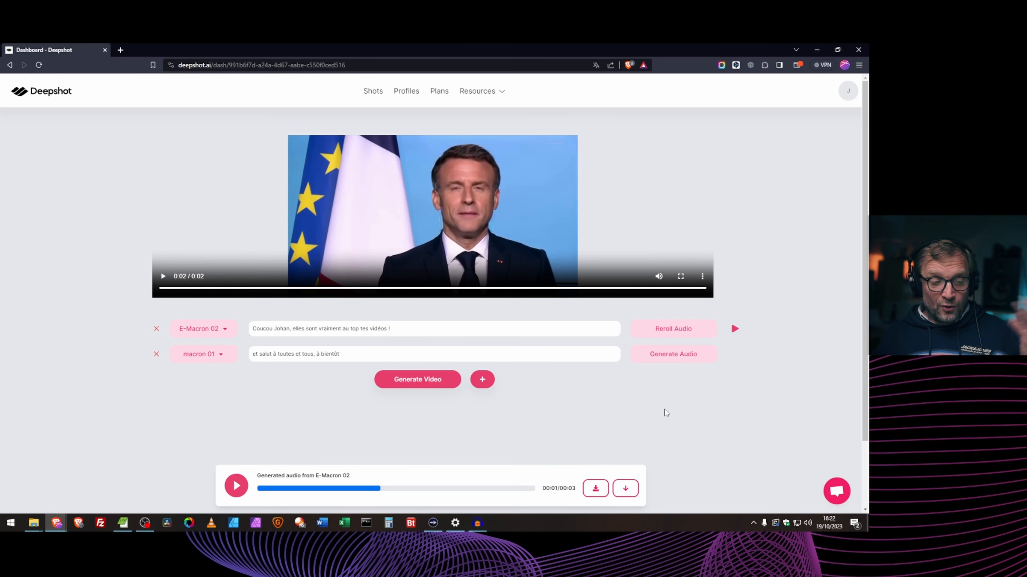
Add a third dialogue line for the Putin 02 profile with the script "Oui au revoir à toutes et tous !" and save it
{"action": "left_click", "coordinate": [483, 380]}
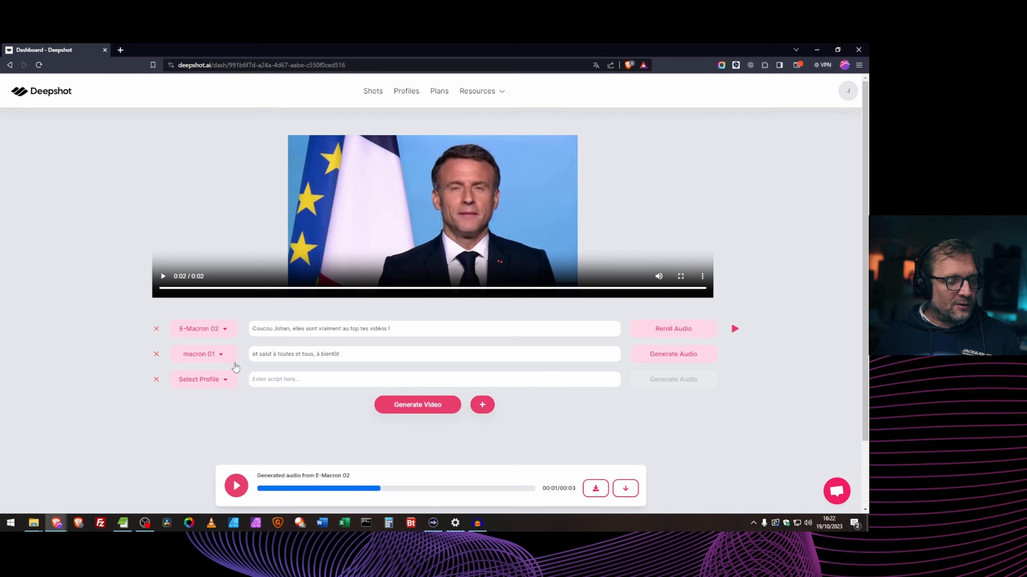
{"action": "left_click", "coordinate": [224, 384]}
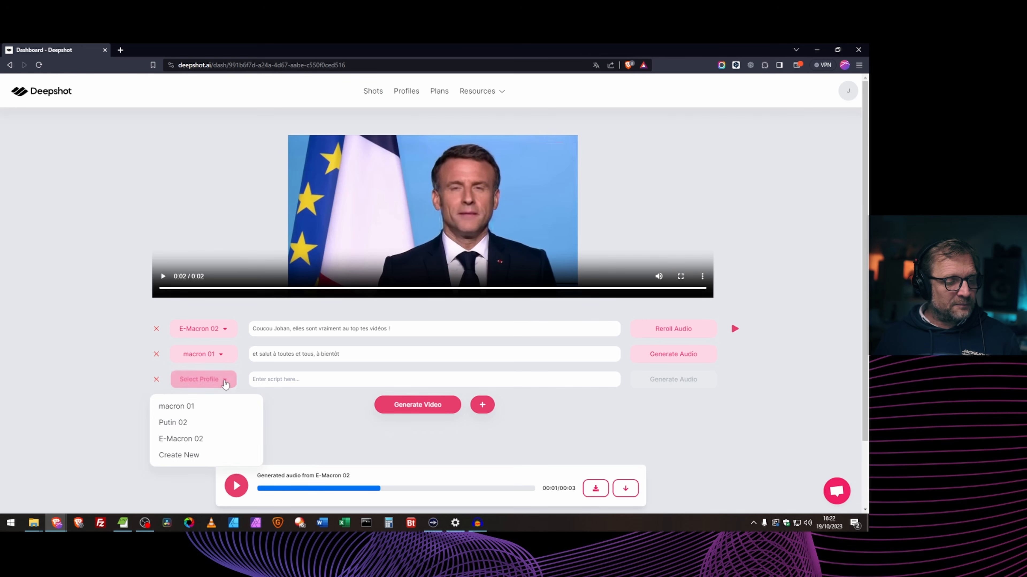
{"action": "left_click", "coordinate": [170, 423]}
{"action": "left_click", "coordinate": [377, 380]}
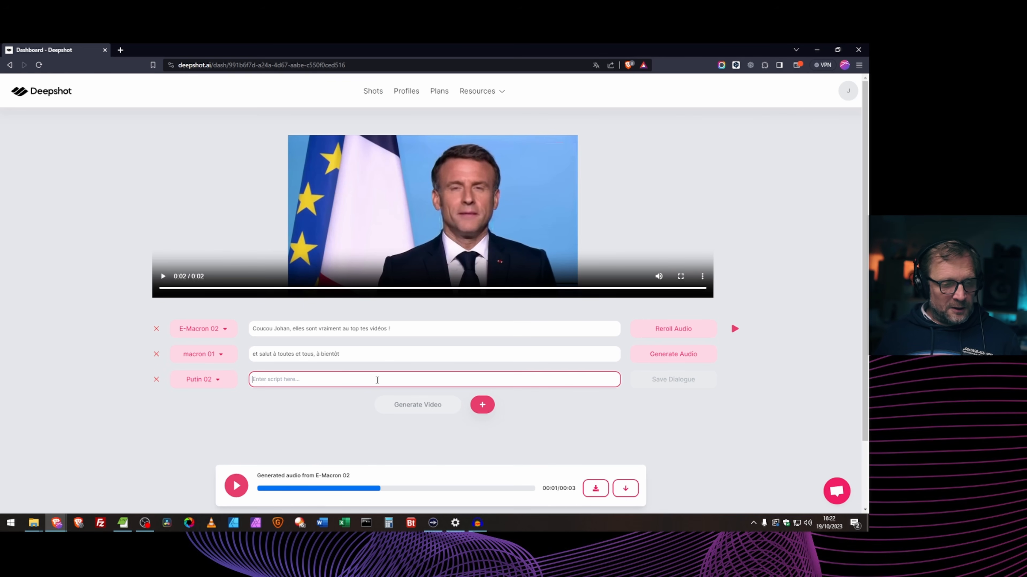
{"action": "type", "text": "O"}
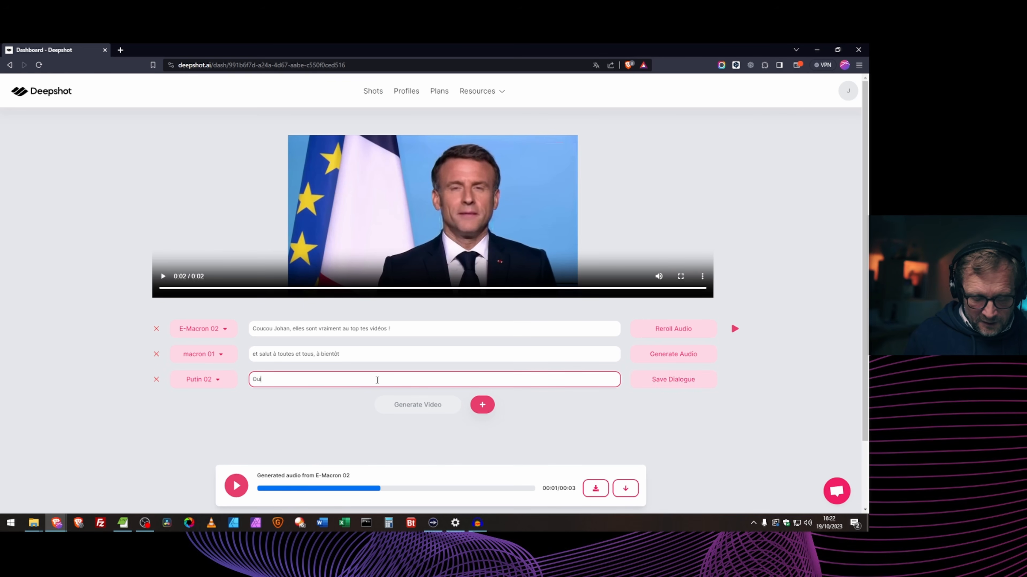
{"action": "type", "text": "ui au revoir à toutes et tous !"}
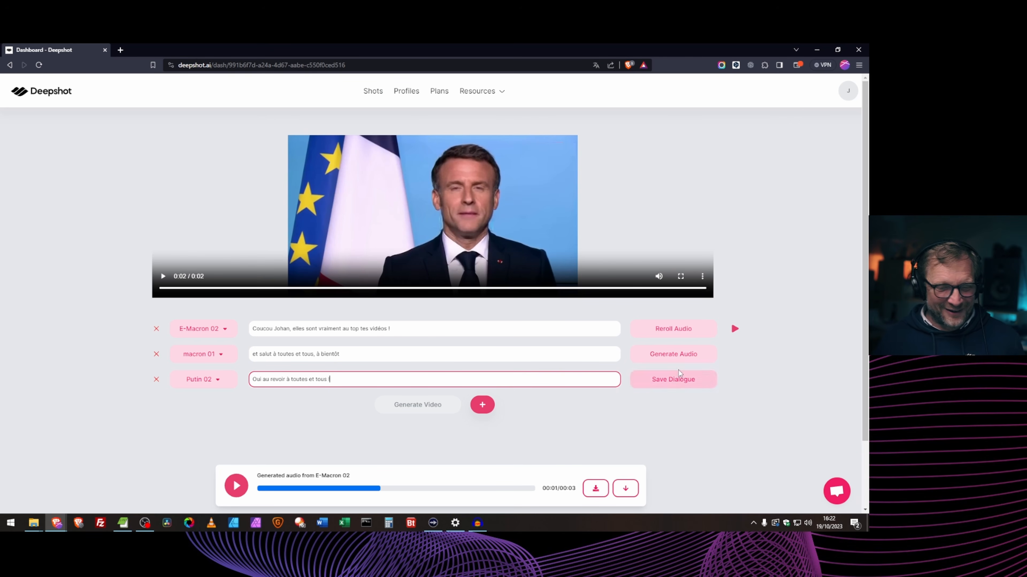
{"action": "left_click", "coordinate": [655, 384]}
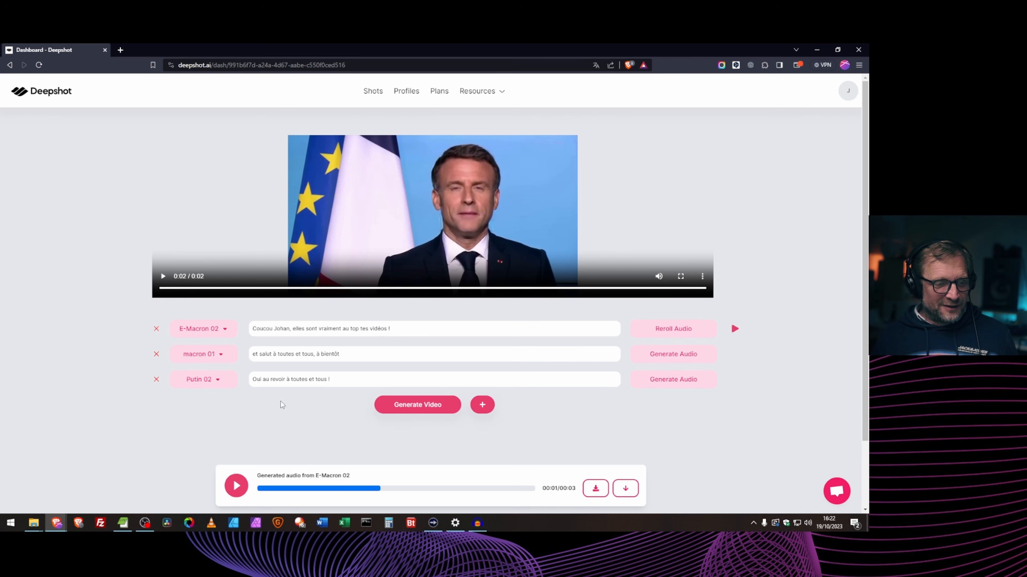
Generate the audio for the macron 01 and Putin 02 dialogue lines
{"action": "left_click", "coordinate": [675, 356]}
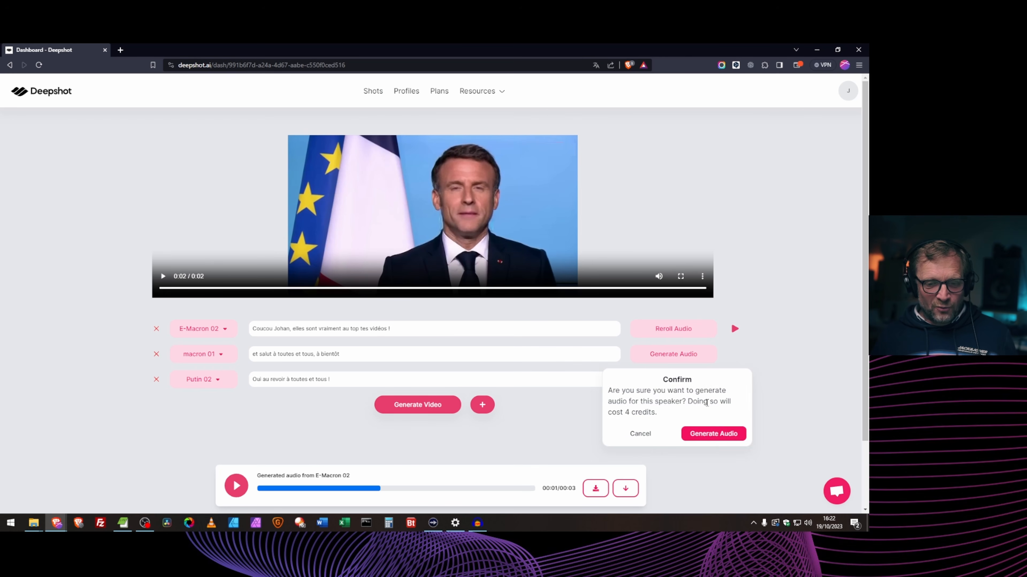
{"action": "left_click", "coordinate": [712, 432]}
{"action": "left_click", "coordinate": [678, 385]}
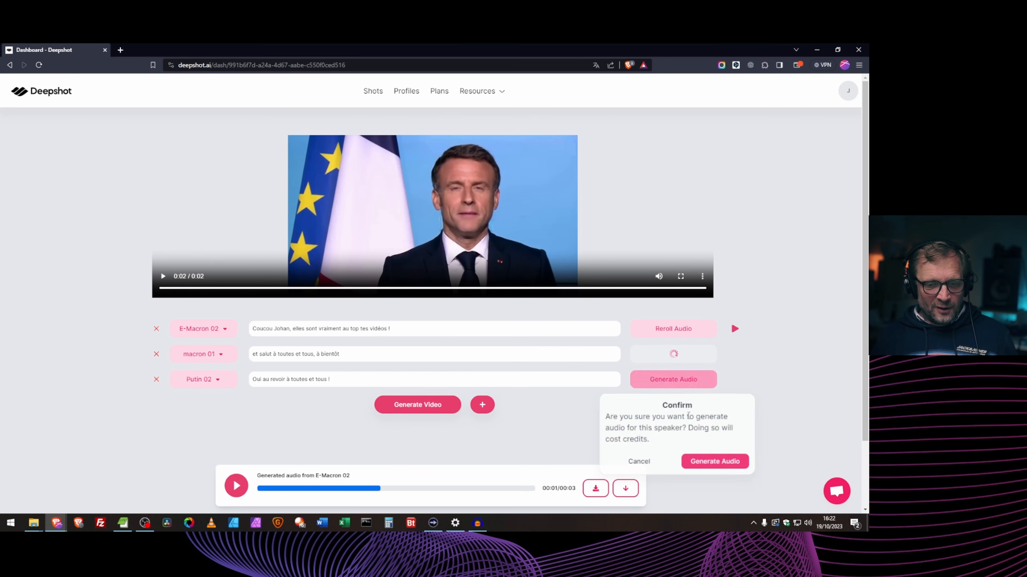
{"action": "left_click", "coordinate": [717, 458]}
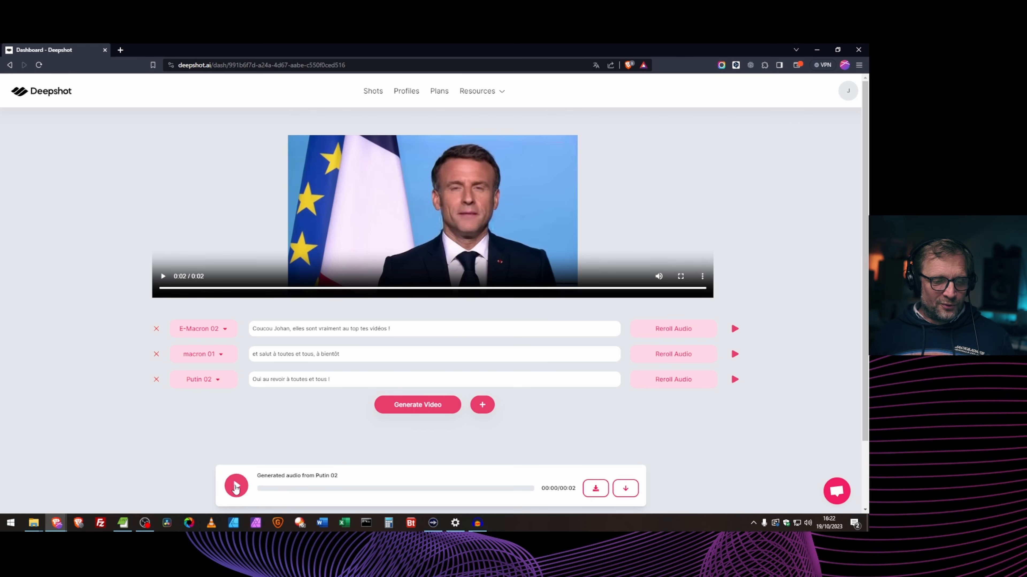
Play the generated audio of the macron 01 line and of the Putin 02 line
{"action": "left_click", "coordinate": [734, 356]}
{"action": "left_click", "coordinate": [237, 486]}
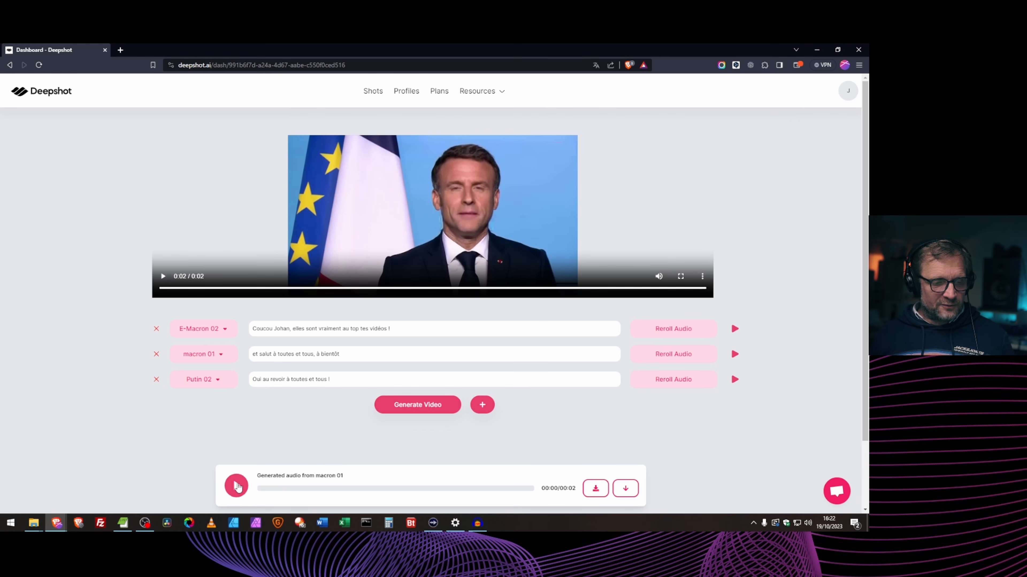
{"action": "left_click", "coordinate": [733, 380]}
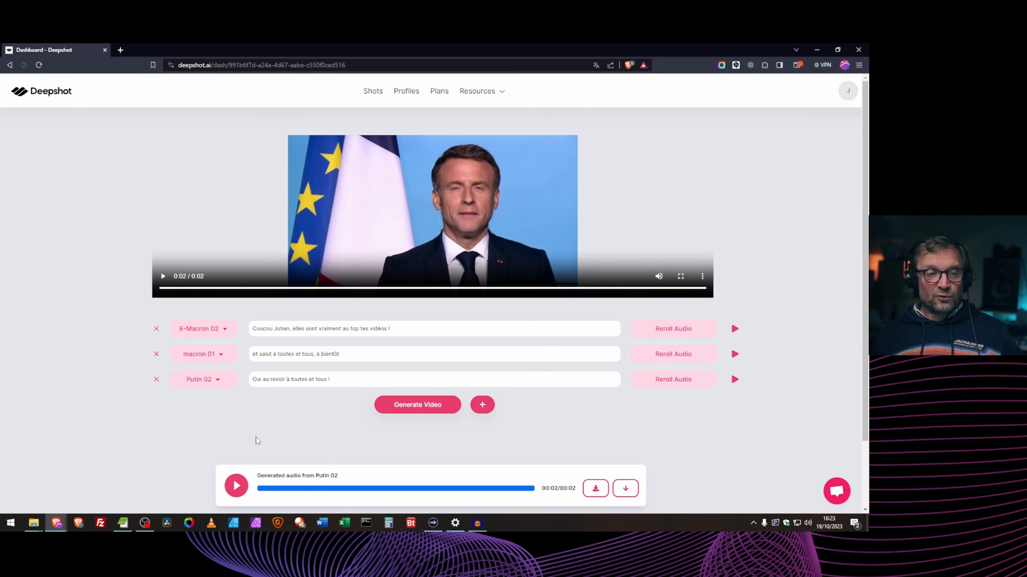
Generate the shot's video from all three dialogue lines and play the result
{"action": "left_click", "coordinate": [411, 405]}
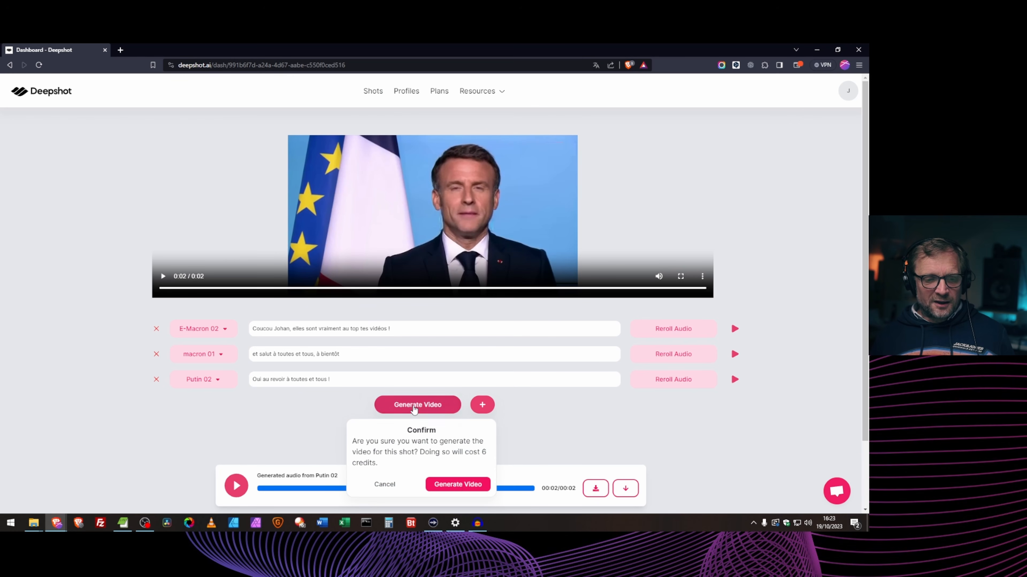
{"action": "left_click", "coordinate": [457, 485]}
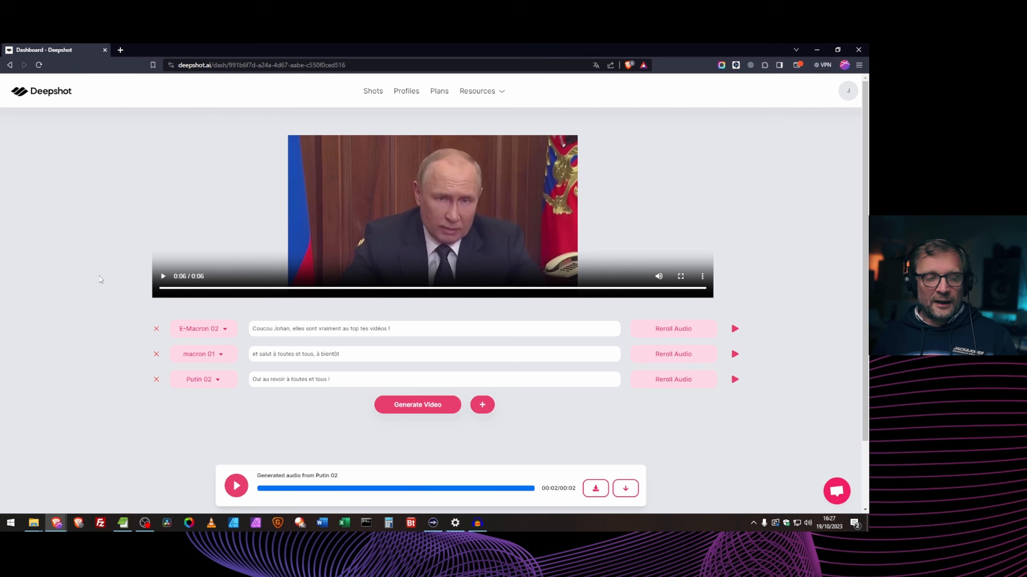
{"action": "left_click", "coordinate": [163, 277]}
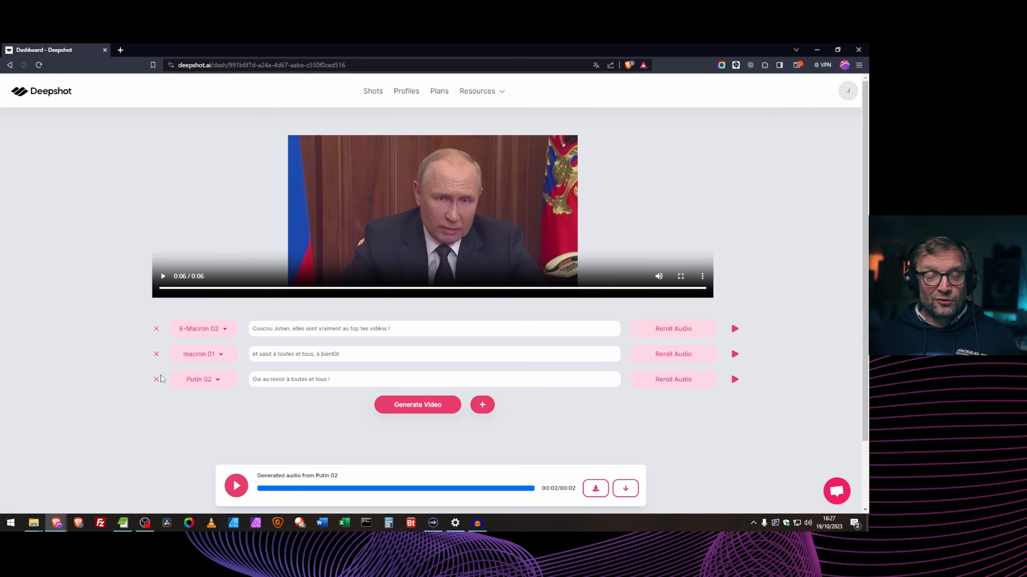
{"action": "left_click", "coordinate": [703, 277]}
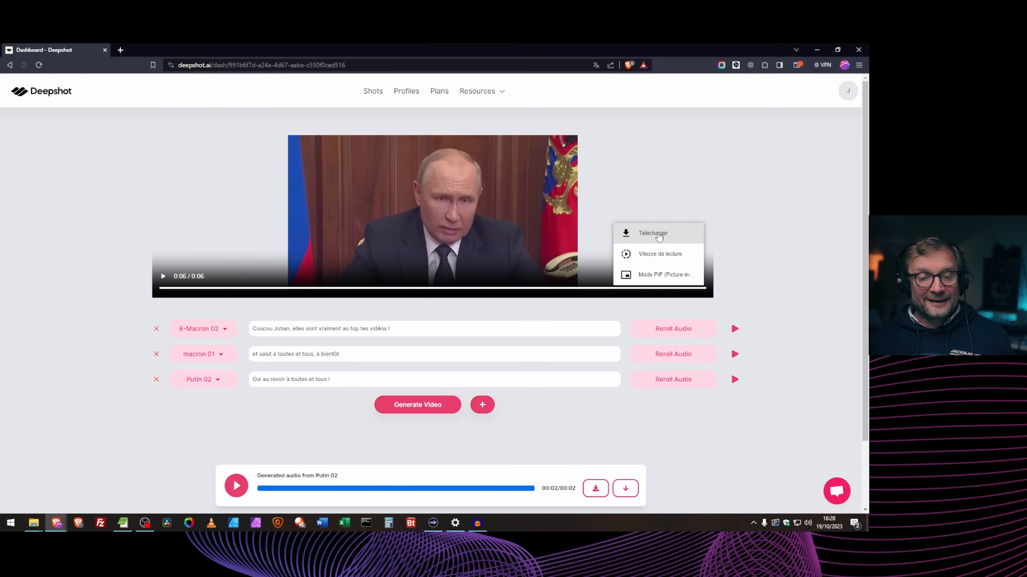
{"action": "left_click", "coordinate": [773, 269]}
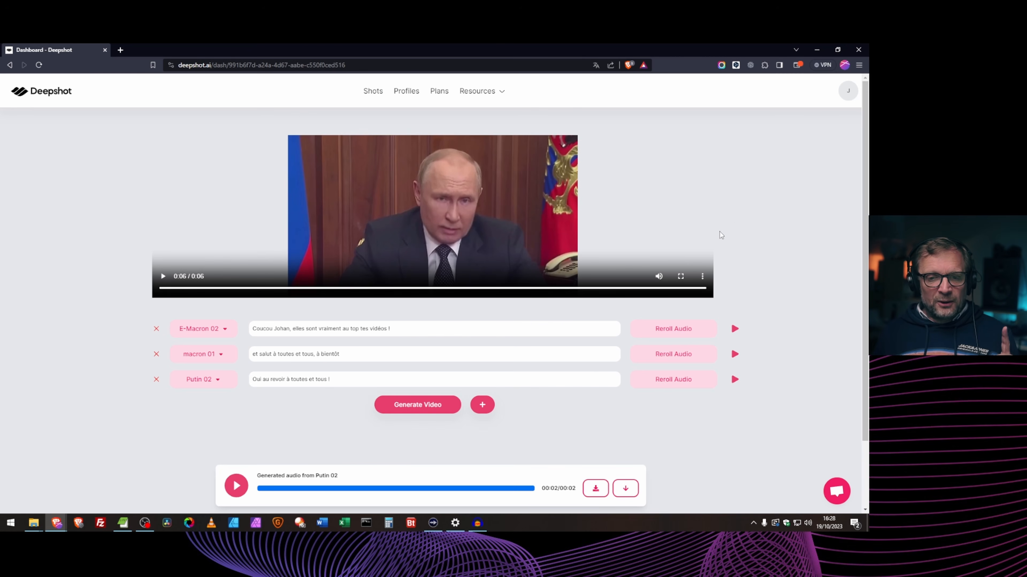
{"action": "right_click", "coordinate": [735, 222]}
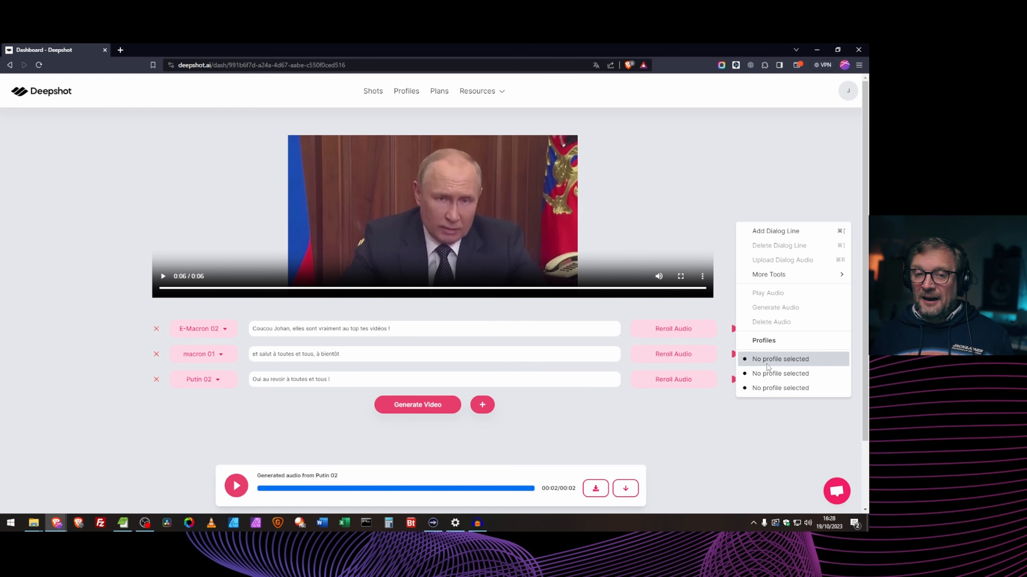
{"action": "mouse_move", "coordinate": [765, 274]}
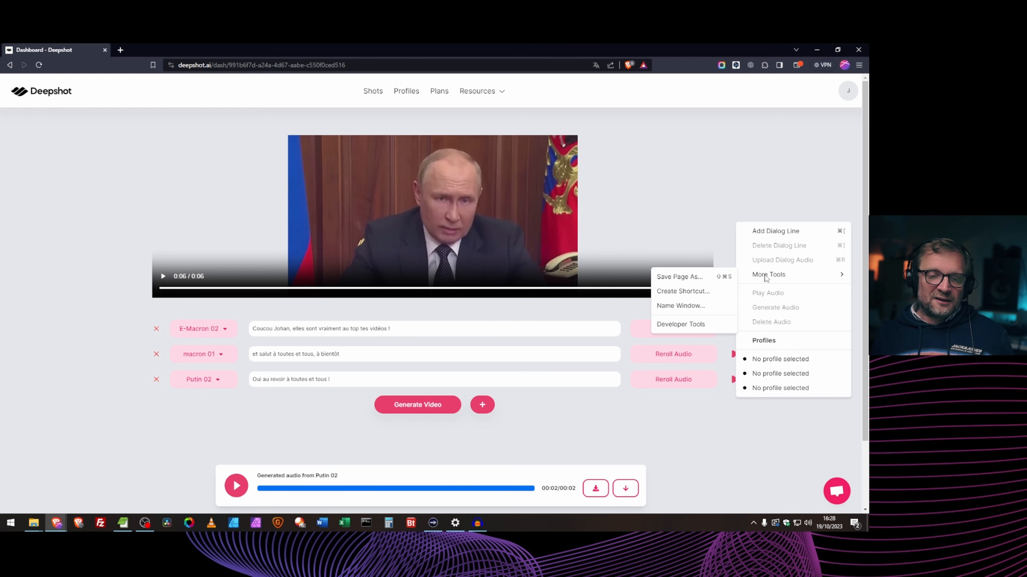